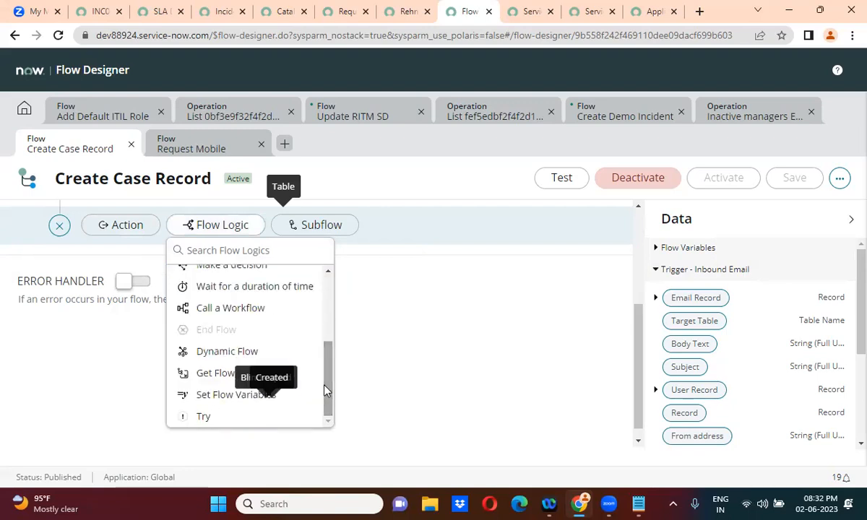
click(329, 280)
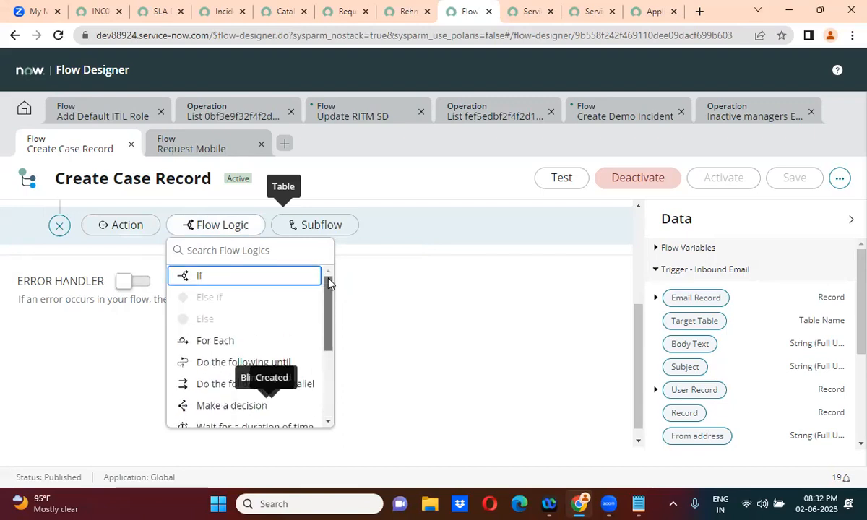
click(311, 225)
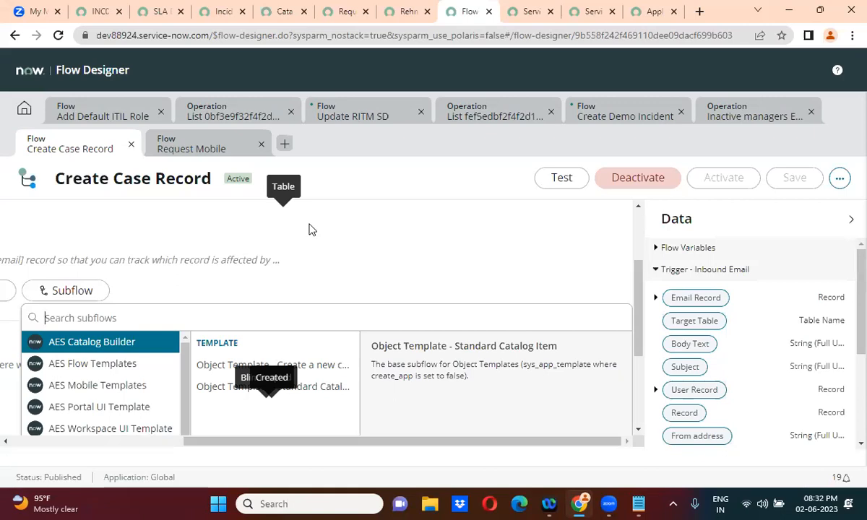
Step: Create a new custom action named "Divide Two values" with the default properties and submit it
click(285, 144)
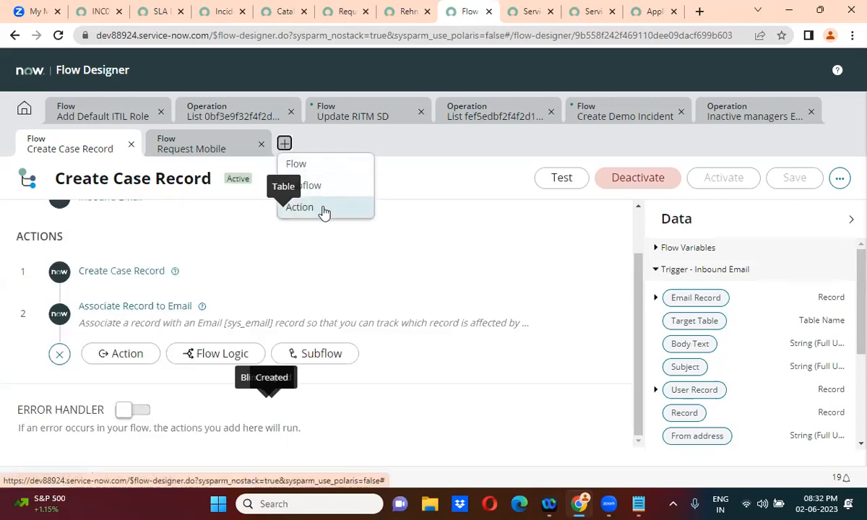
click(306, 206)
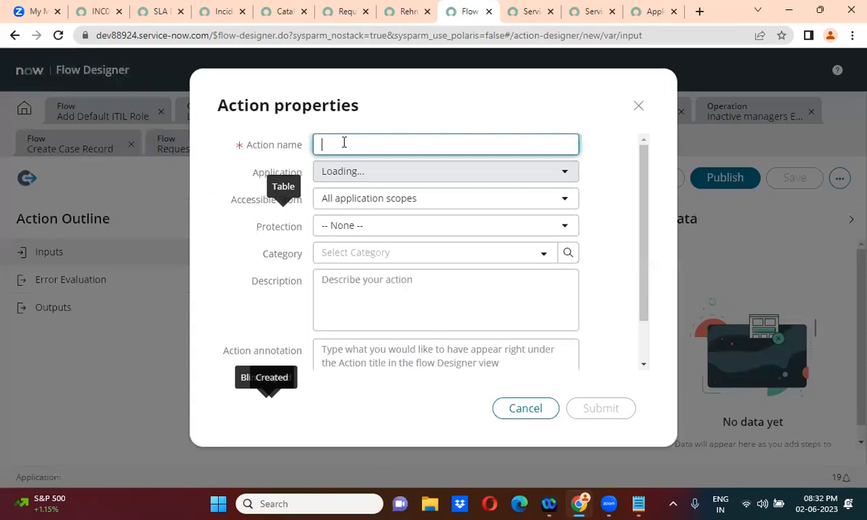
text(Divide)
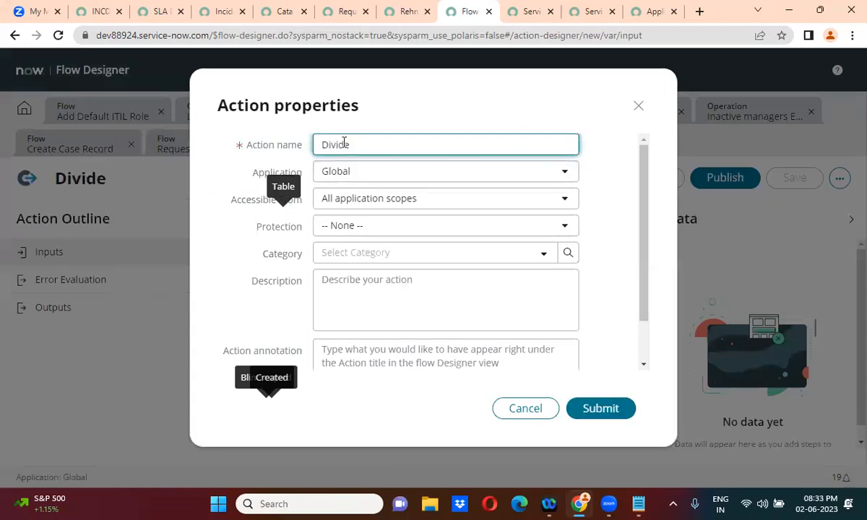
text( Two values)
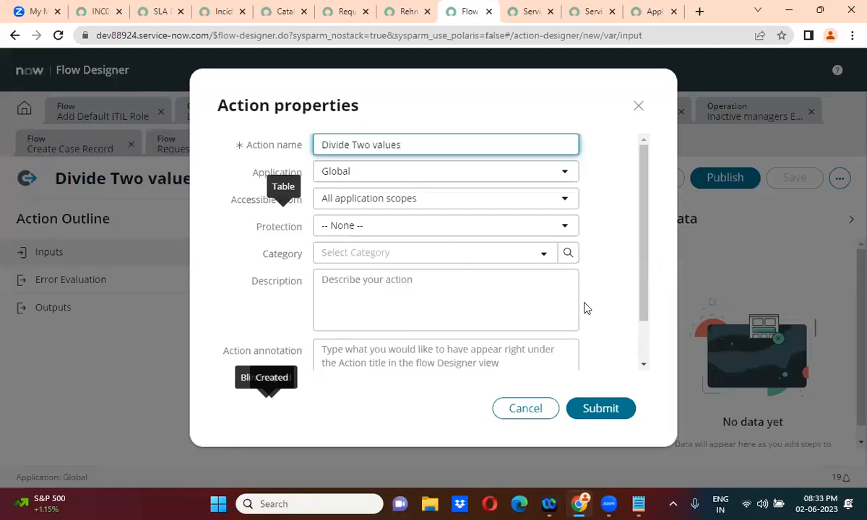
click(608, 284)
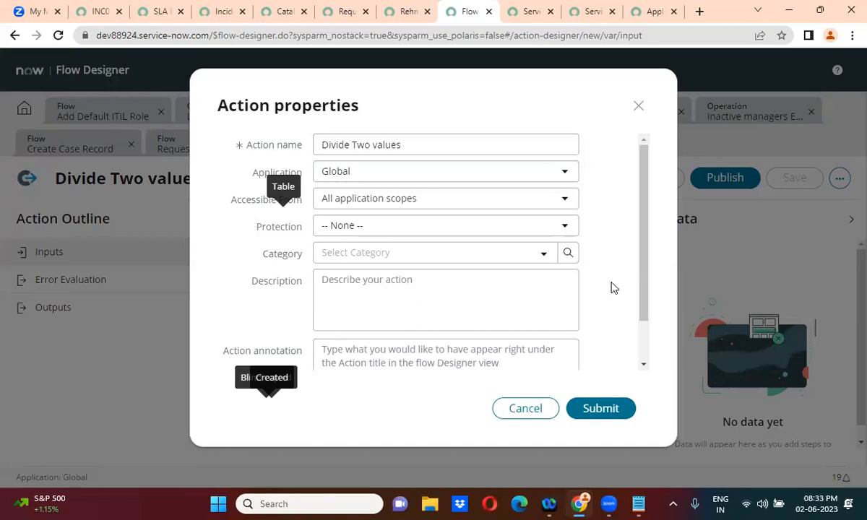
scroll(645, 341, down, 1)
click(618, 410)
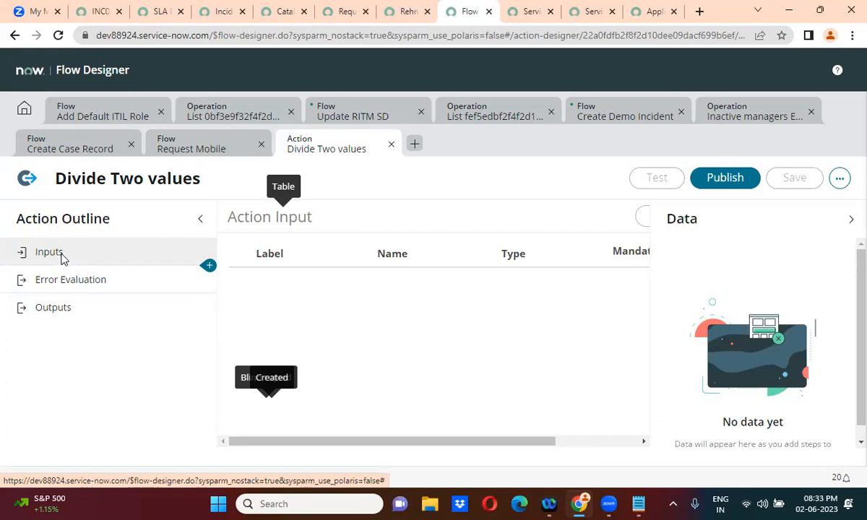
Step: Add an action input labelled A with type Integer and make it mandatory
click(848, 222)
click(810, 222)
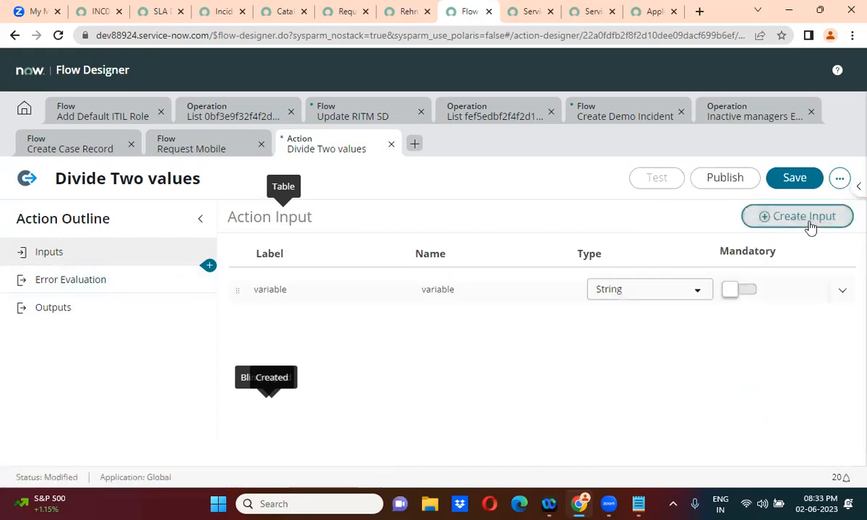
click(284, 293)
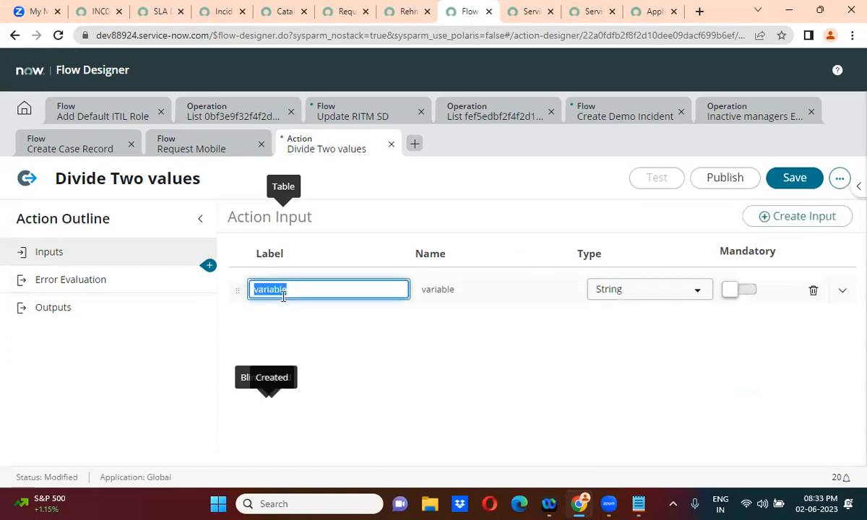
text(A)
click(413, 329)
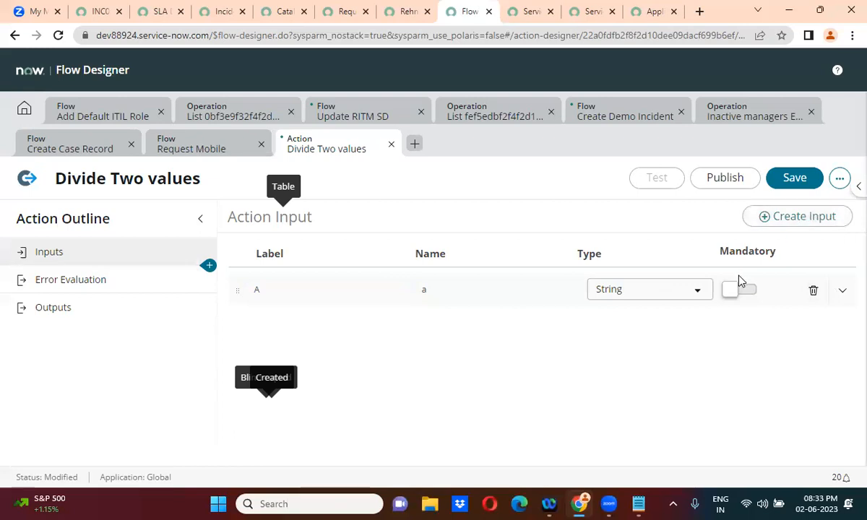
click(625, 295)
text(in)
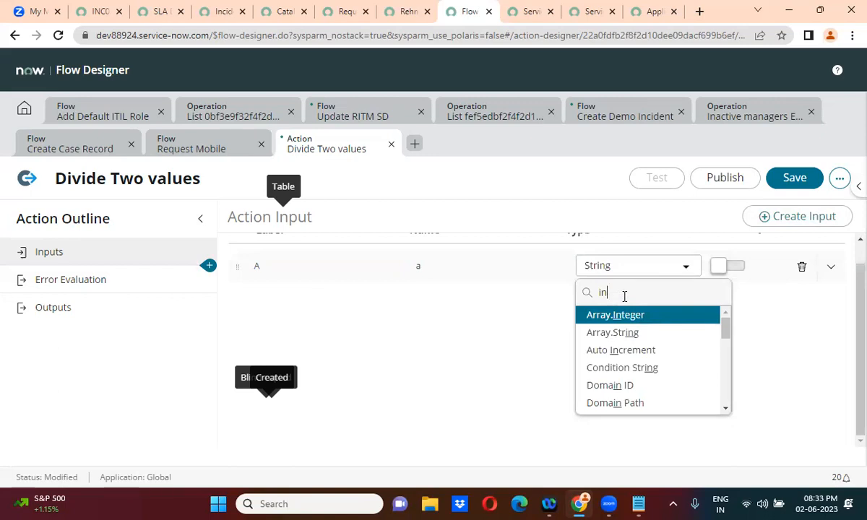
text(te)
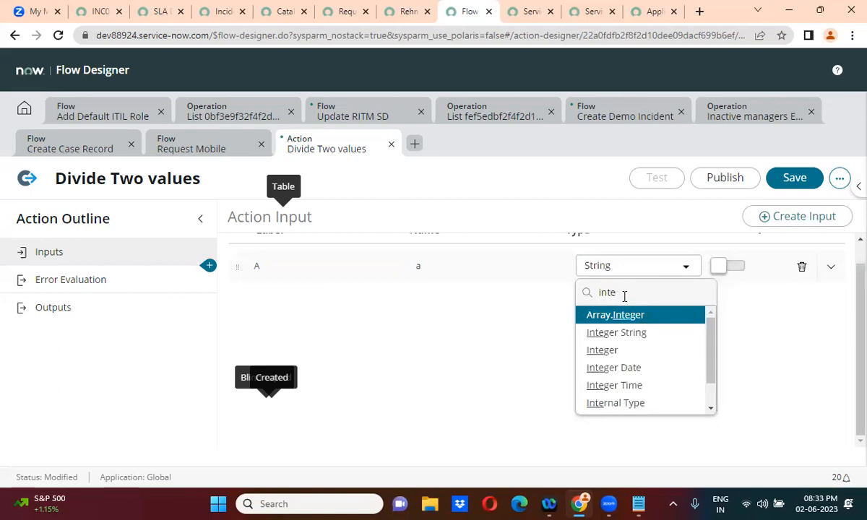
click(620, 353)
click(748, 292)
Step: Add a second action input labelled B and set its type to Integer
click(804, 216)
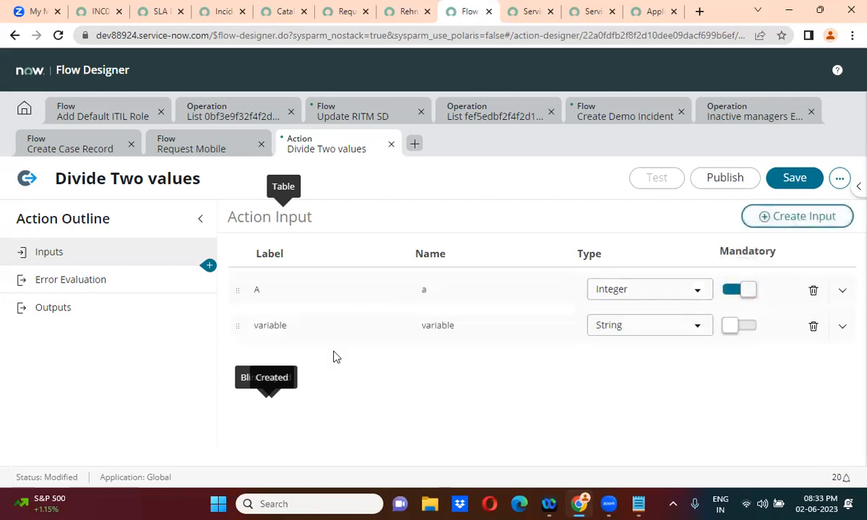
click(300, 322)
double_click(300, 322)
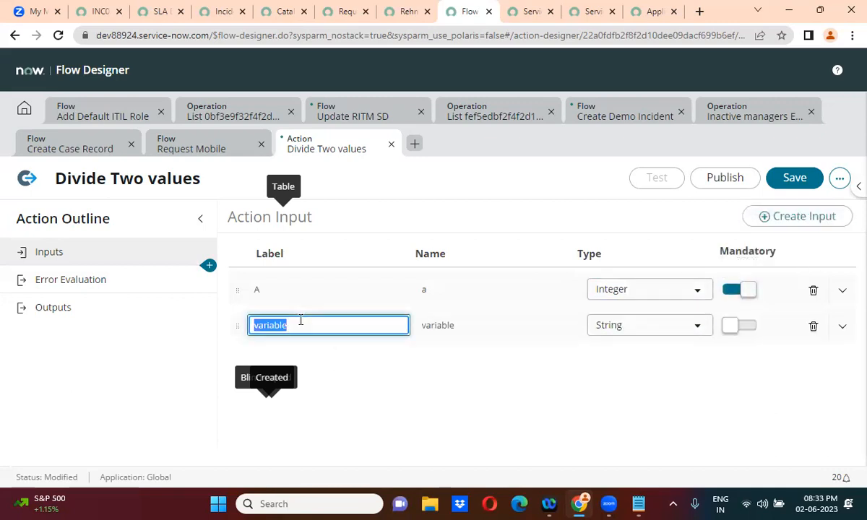
text(B)
key(Return)
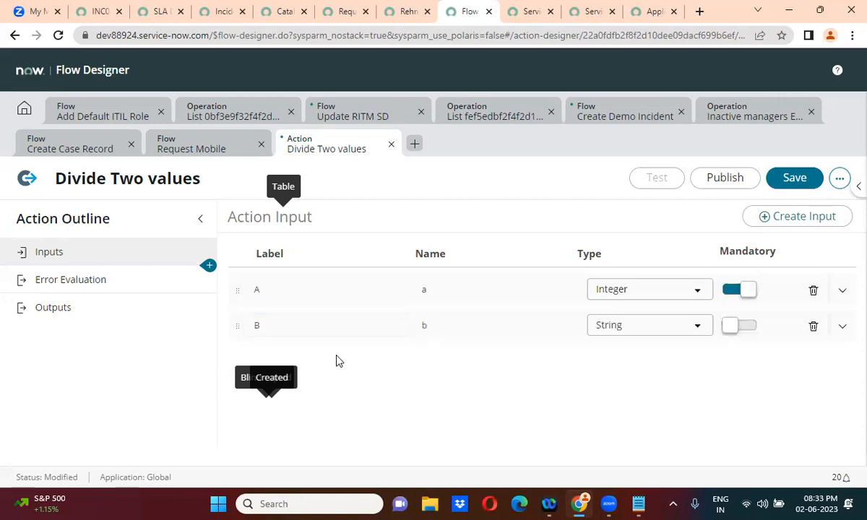
click(671, 326)
text(integ)
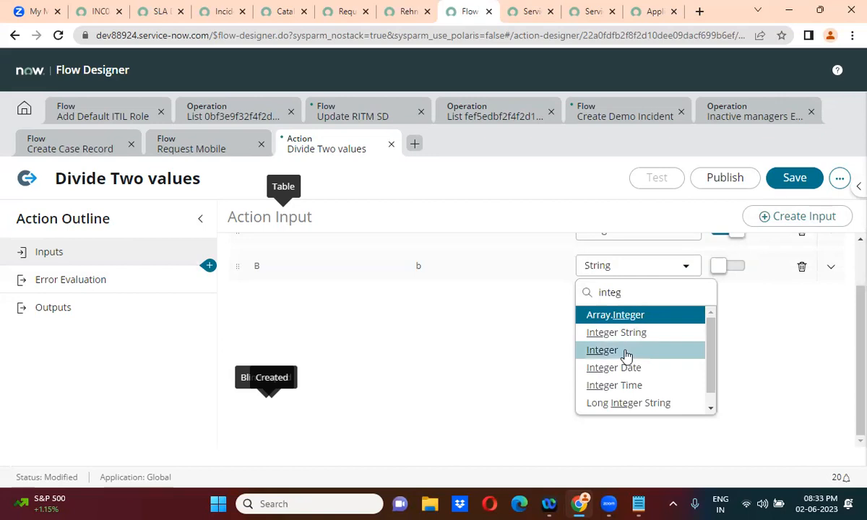
click(634, 351)
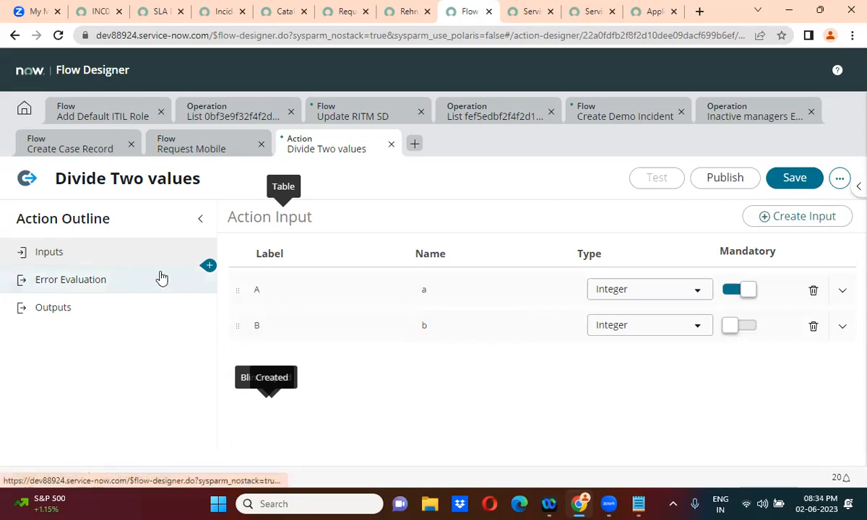
Step: Add a Script step to the action directly after the inputs
mouse_move(207, 269)
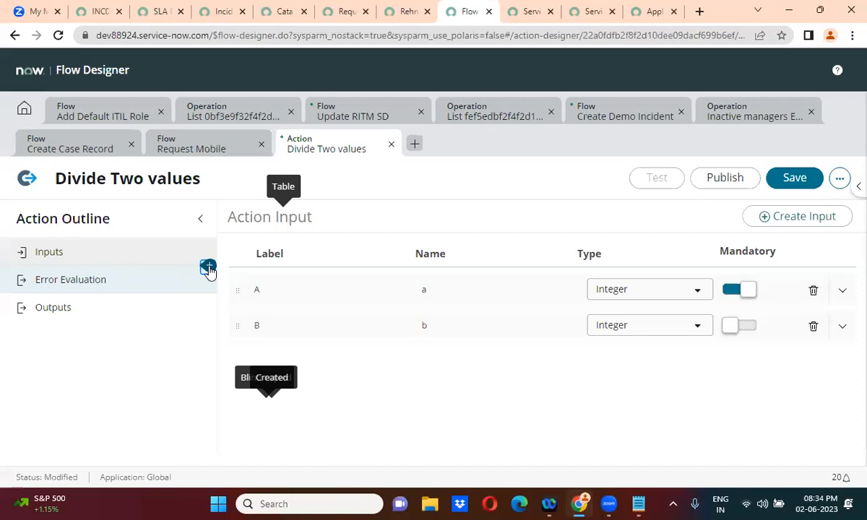
click(208, 269)
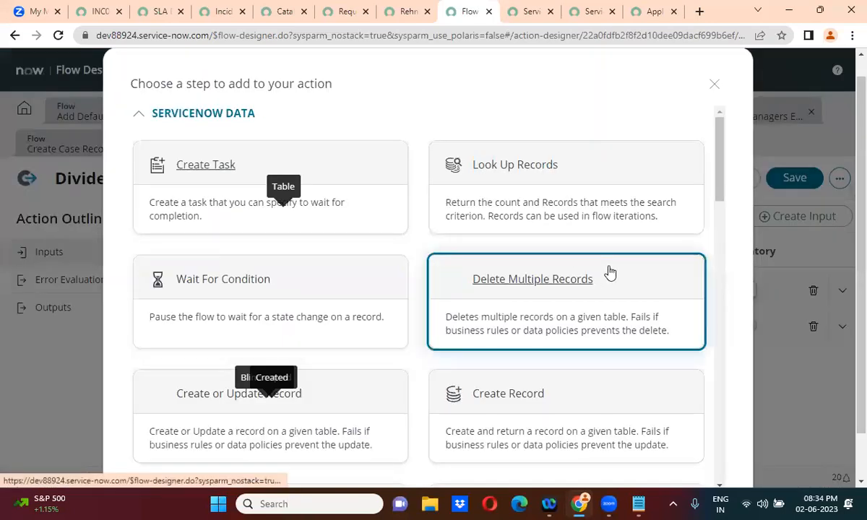
drag(718, 150, 715, 273)
click(576, 308)
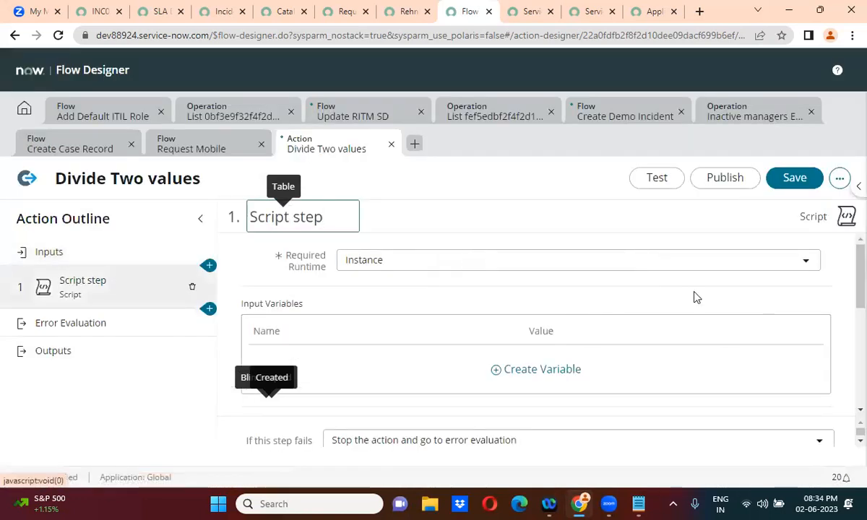
Step: Create a script input variable named a in the Script step and map its value to action input A
mouse_move(849, 279)
mouse_down()
mouse_move(850, 254)
mouse_move(847, 262)
mouse_up()
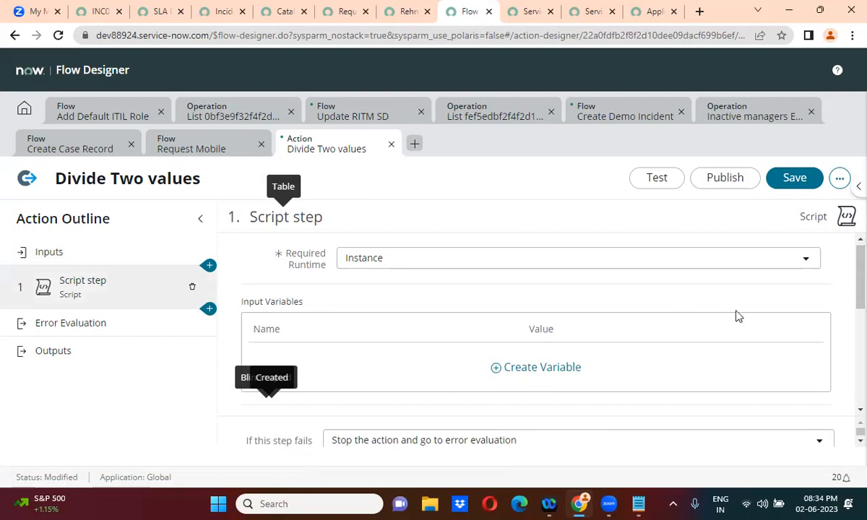
drag(860, 263, 860, 297)
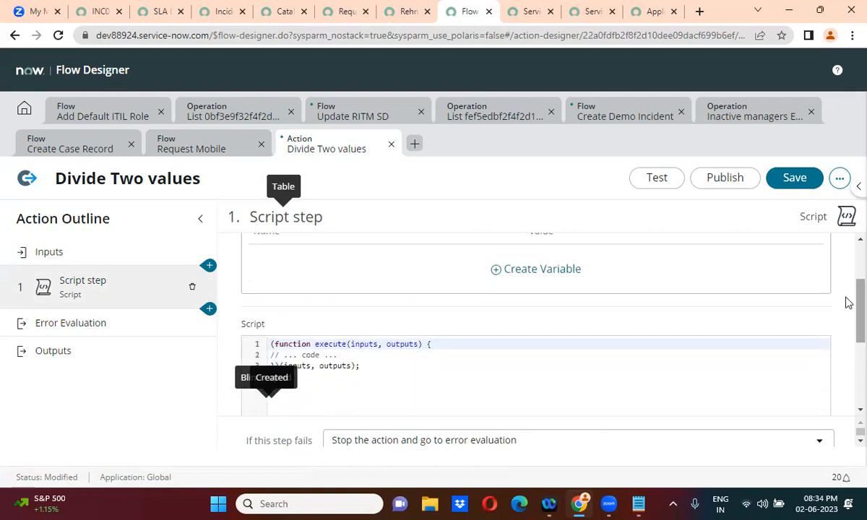
click(547, 272)
double_click(346, 265)
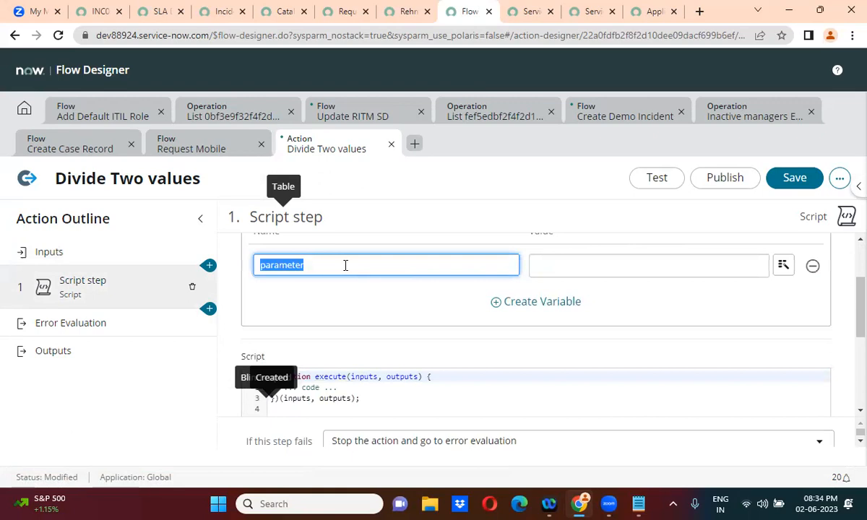
text(a)
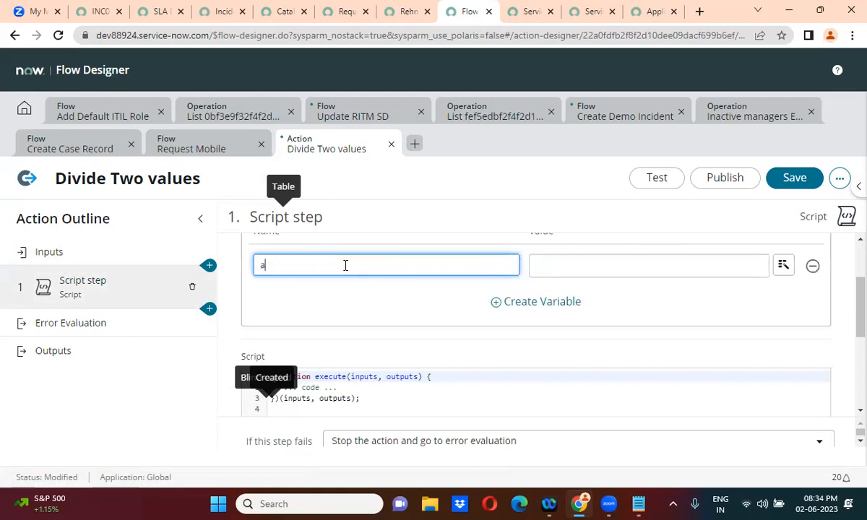
click(783, 267)
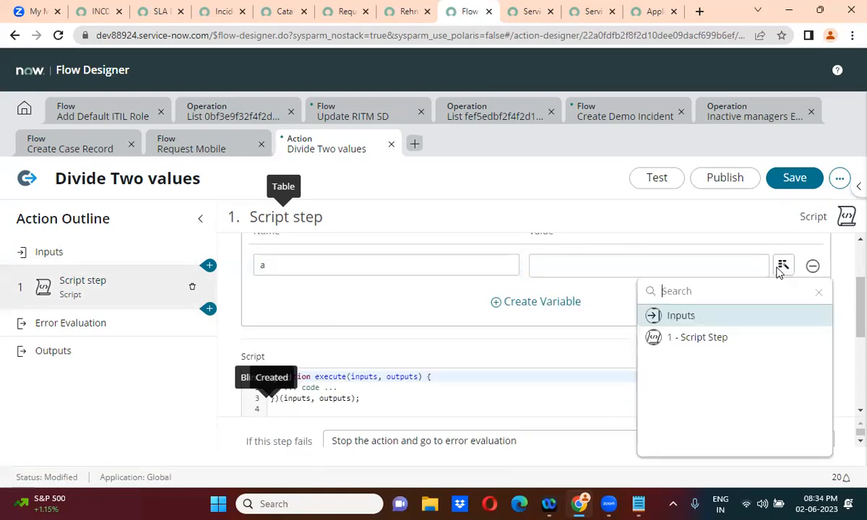
click(708, 322)
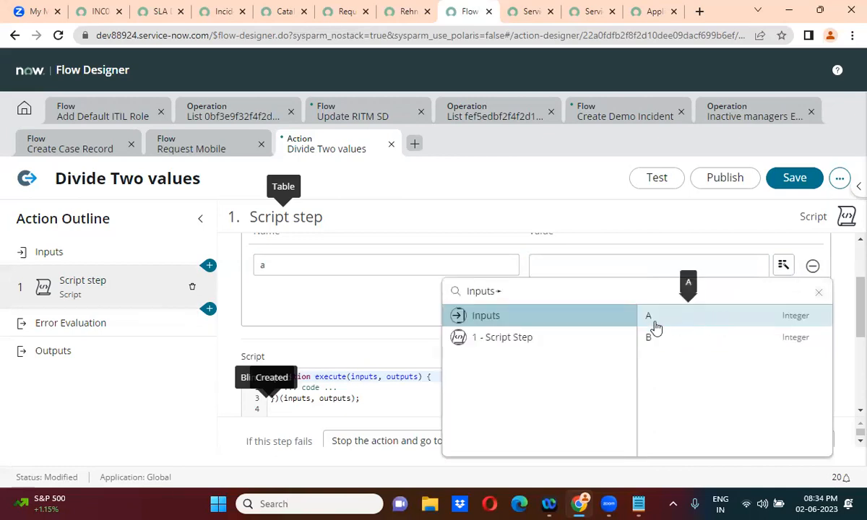
click(654, 320)
Step: Create a second script input variable named b and map its value to action input B
click(537, 307)
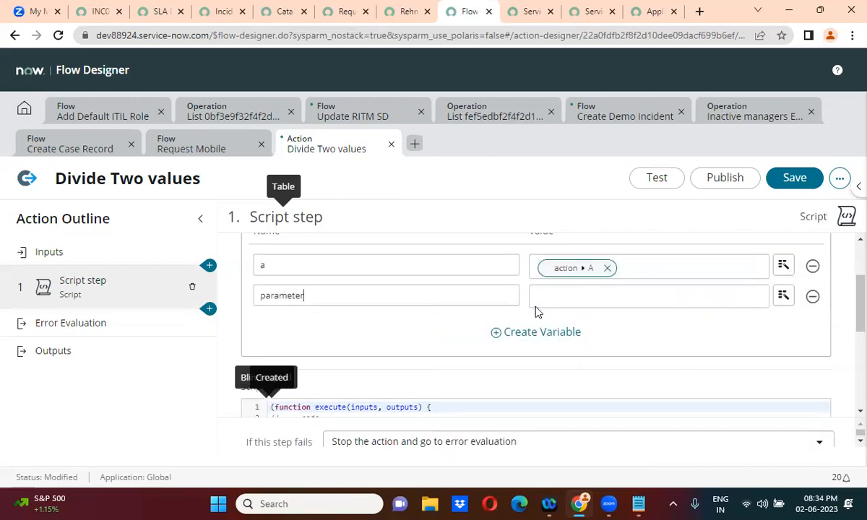
double_click(291, 293)
text(b)
click(784, 296)
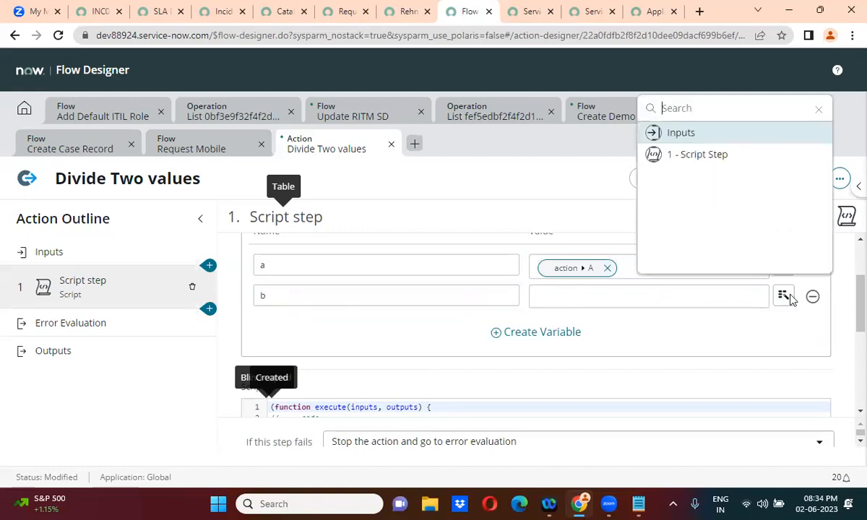
click(730, 135)
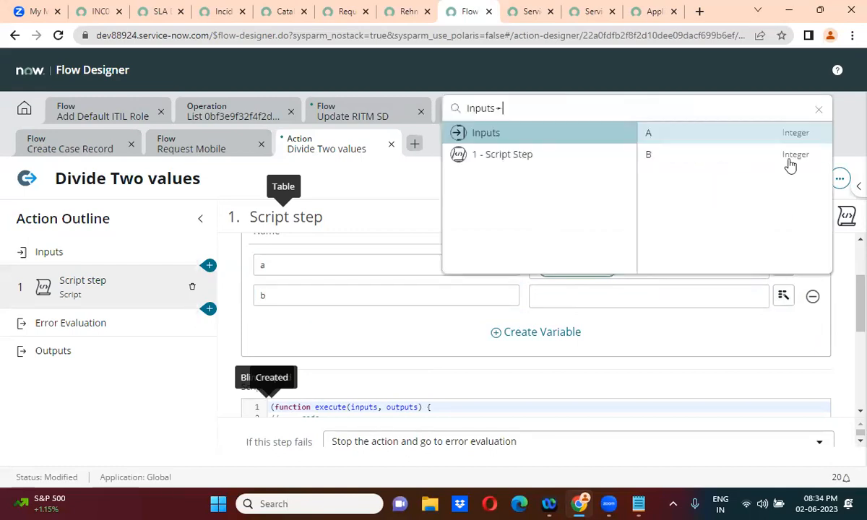
click(756, 159)
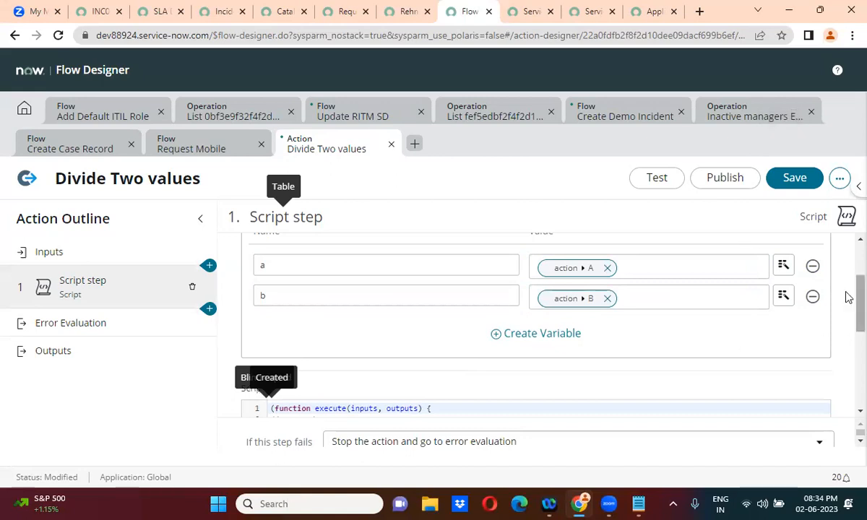
Step: Begin a statement on a new line inside the script's execute function, below the code comment: var c = inputs.a -
scroll(849, 321, down, 1)
scroll(848, 321, down, 1)
scroll(849, 325, up, 2)
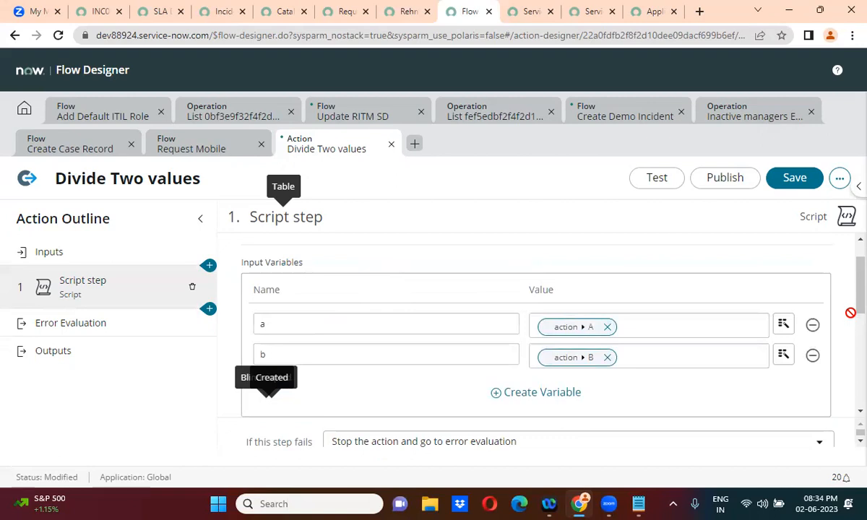
drag(845, 290, 851, 348)
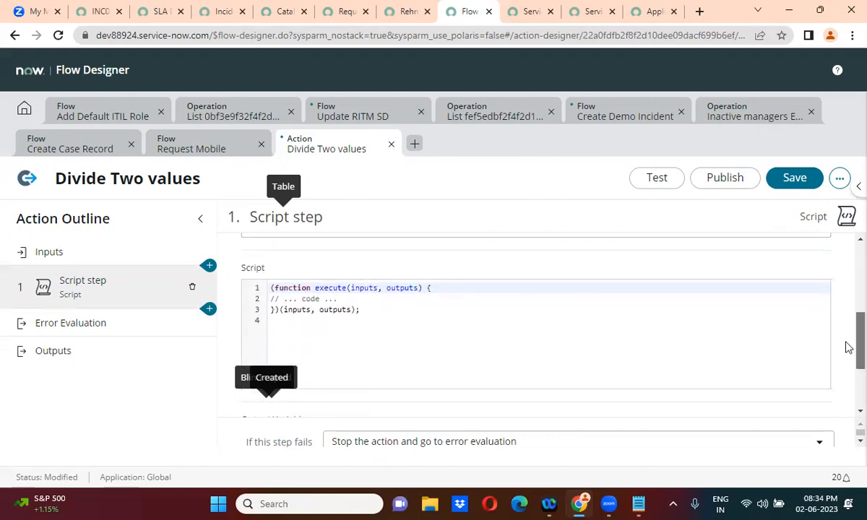
double_click(364, 289)
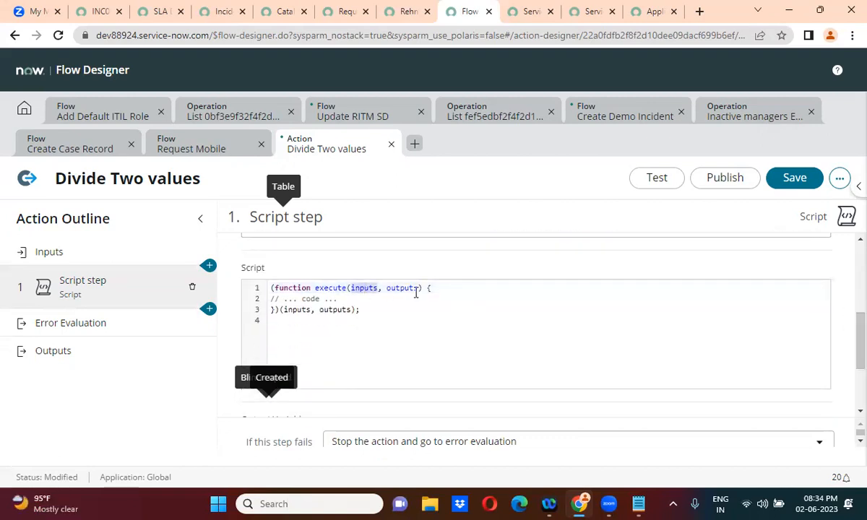
double_click(403, 289)
click(363, 299)
key(Return)
key(Return)
text(v)
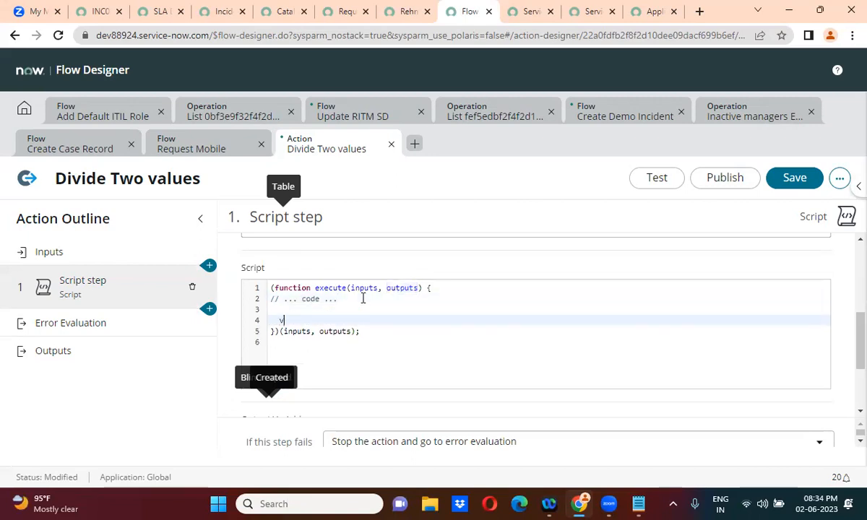
text(ar c = )
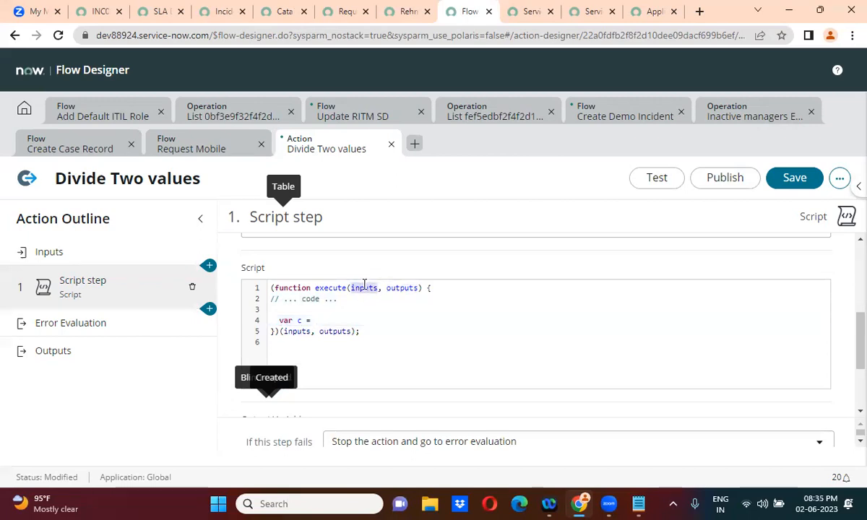
text(inputs)
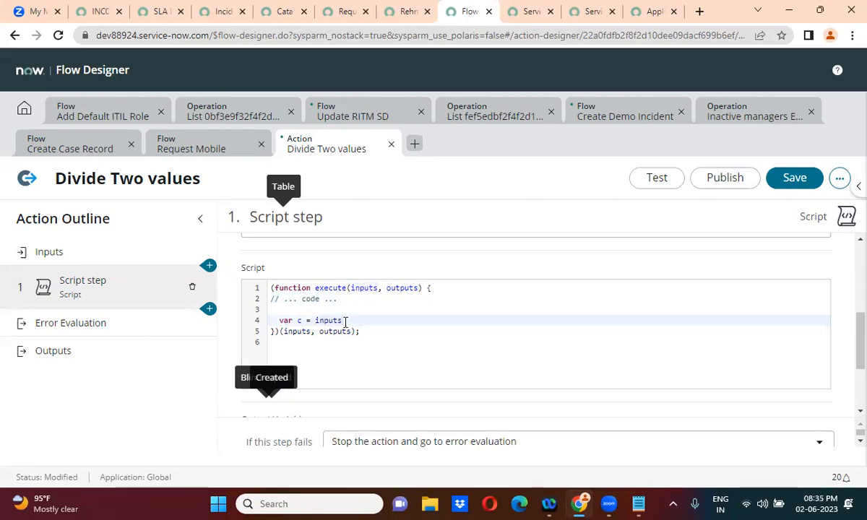
text(.a -)
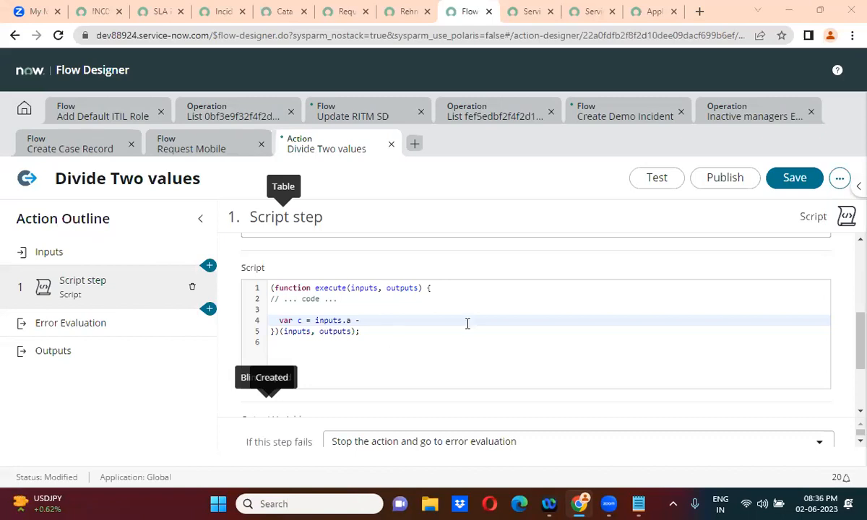
Step: Complete the statement that declares c by subtracting inputs.b, end it with a semicolon, and start a new line below
double_click(365, 288)
key(ctrl+c)
click(376, 322)
key(ctrl+v)
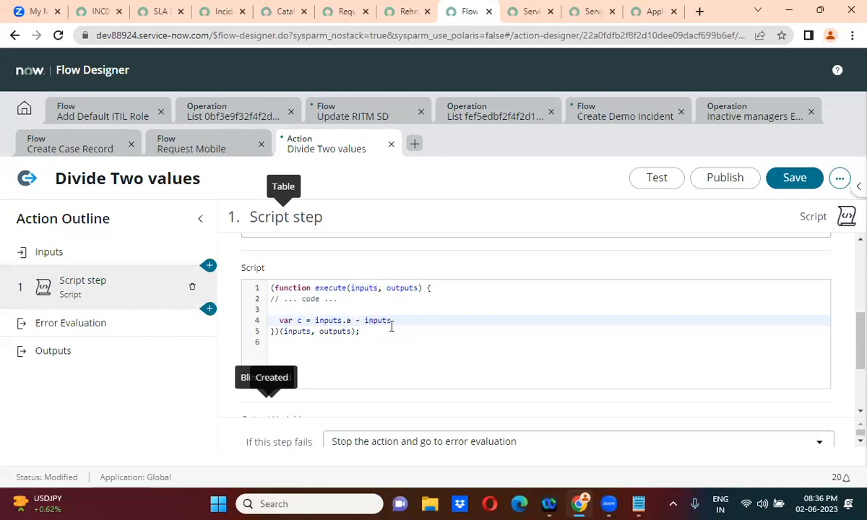
key(BackSpace)
key(BackSpace)
text(;)
key(Return)
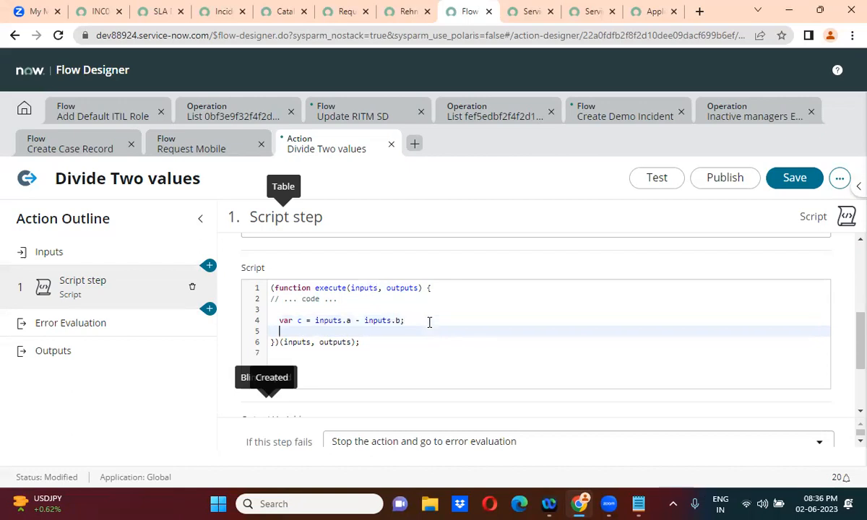
Step: Create a script output variable labelled c in the Script step and set its type to Integer
drag(851, 339, 613, 377)
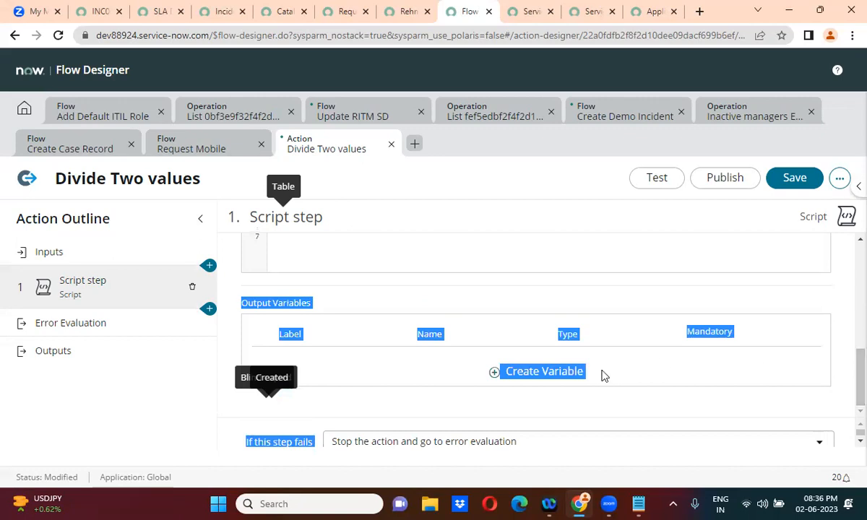
click(548, 373)
click(548, 373)
click(309, 362)
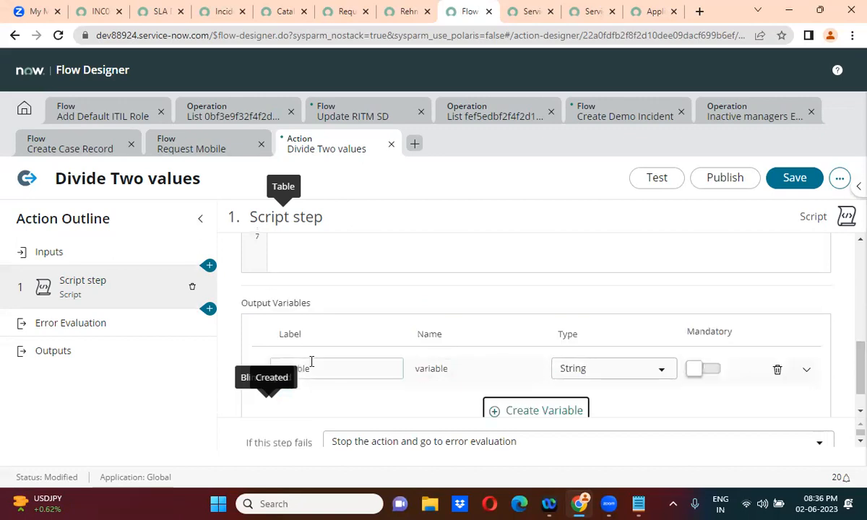
double_click(301, 368)
text(c)
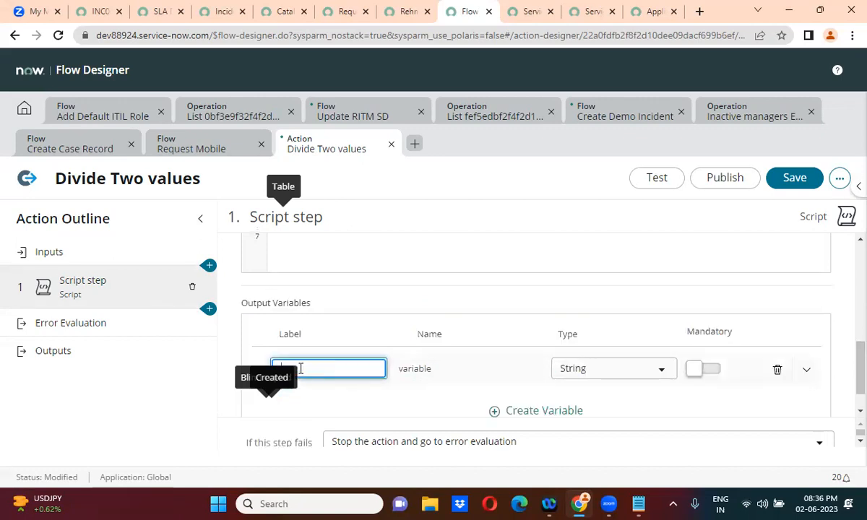
click(597, 369)
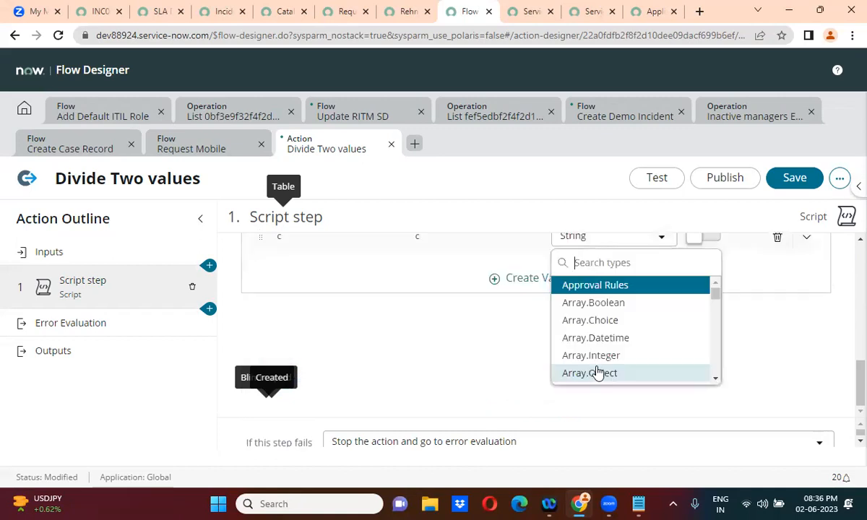
text(inte)
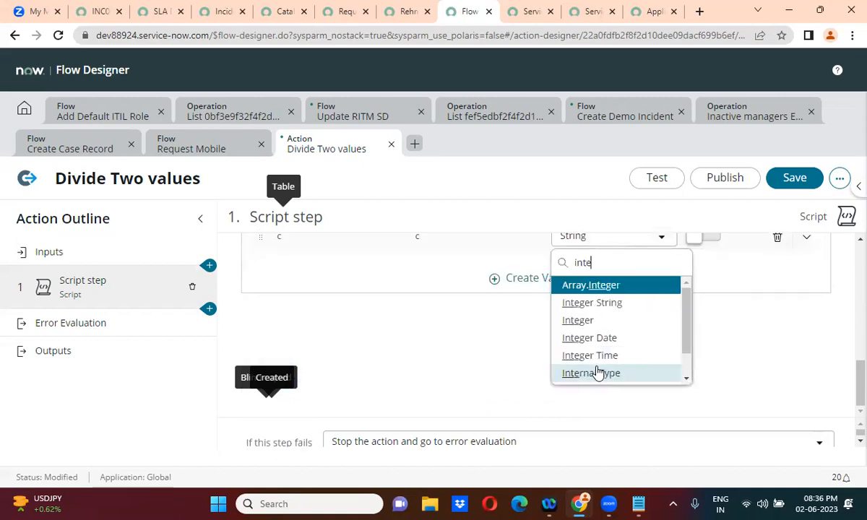
click(592, 322)
click(568, 229)
Step: Add the line outputs.c = c; below the variable declaration in the script
scroll(547, 238, up, 3)
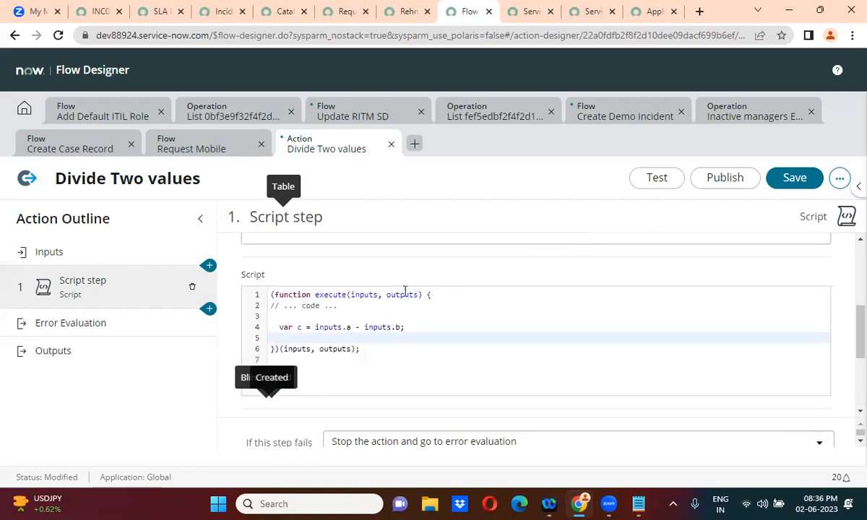
click(314, 339)
text(outputs.c;)
key(BackSpace)
scroll(849, 332, down, 1)
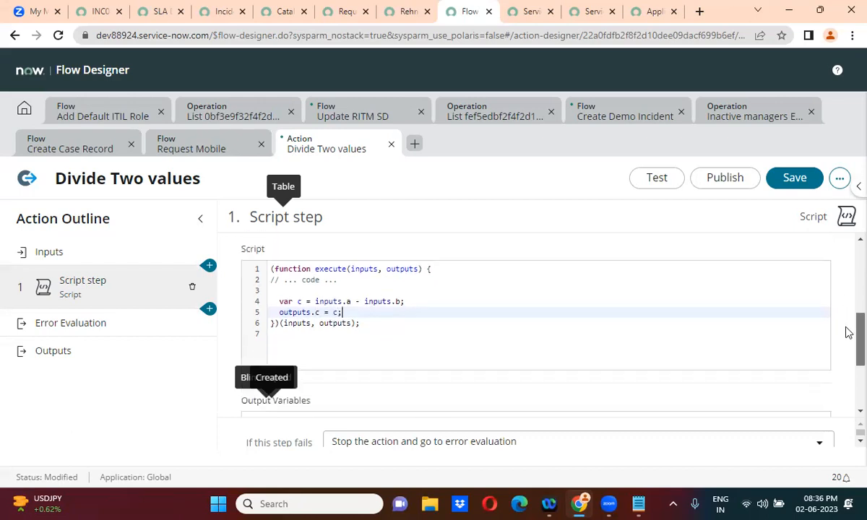
Step: Rename the script's declared variable to answer and assign answer to outputs.c
double_click(300, 302)
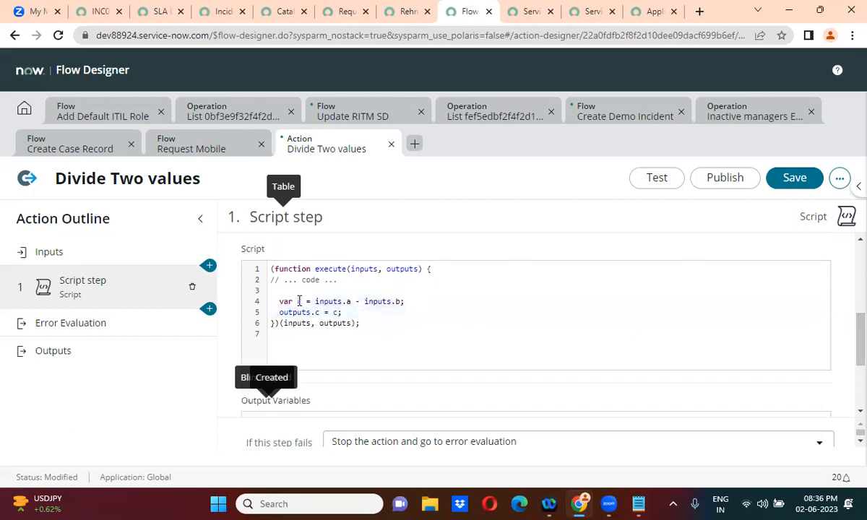
text(answer)
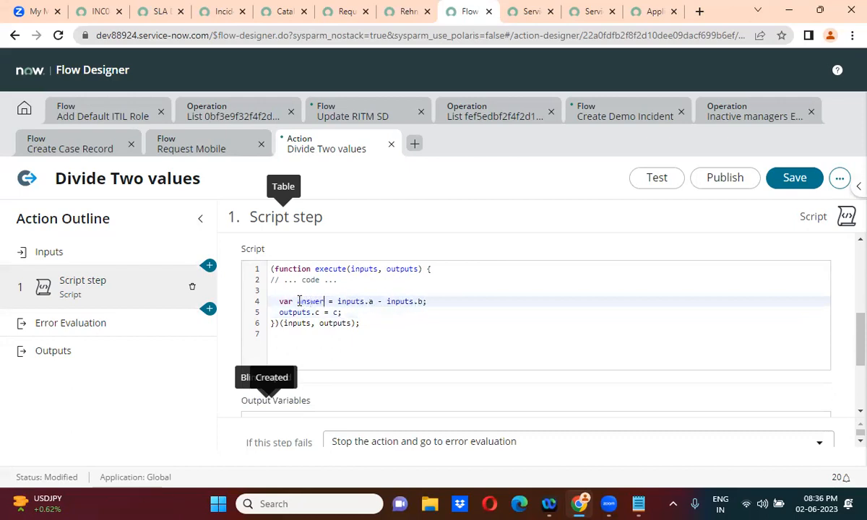
double_click(310, 301)
key(ctrl+c)
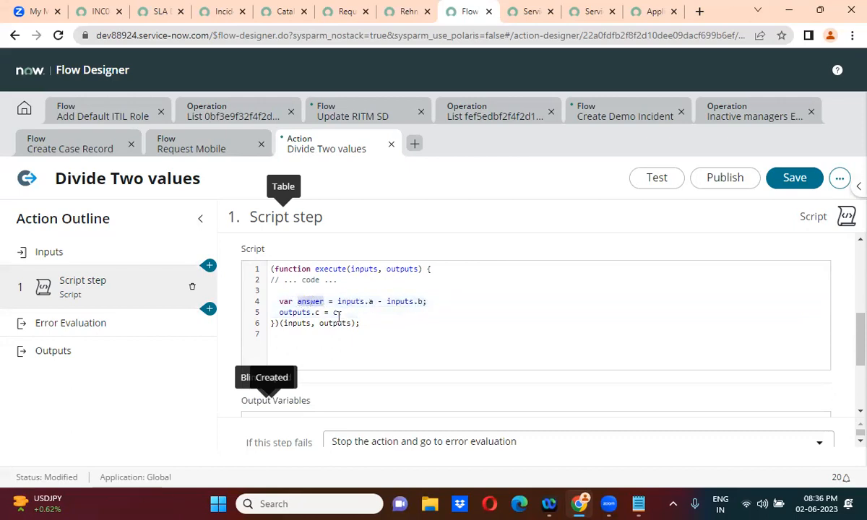
click(335, 312)
key(ctrl+v)
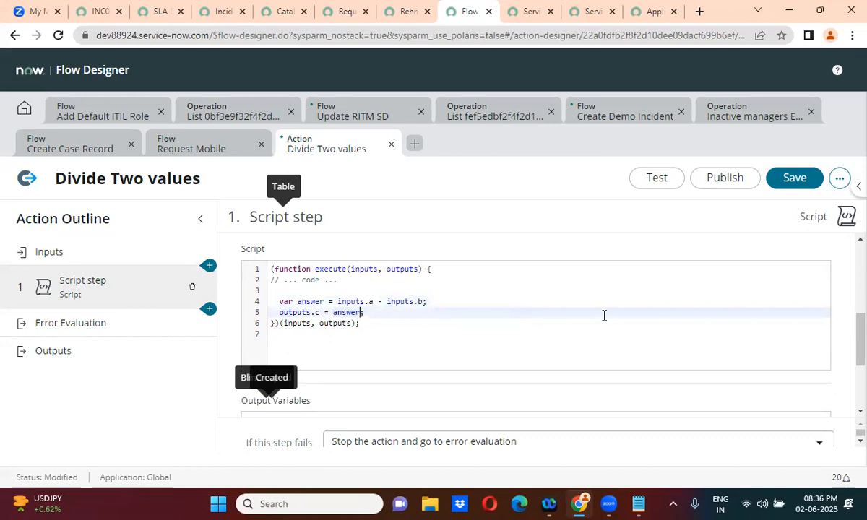
scroll(850, 340, down, 1)
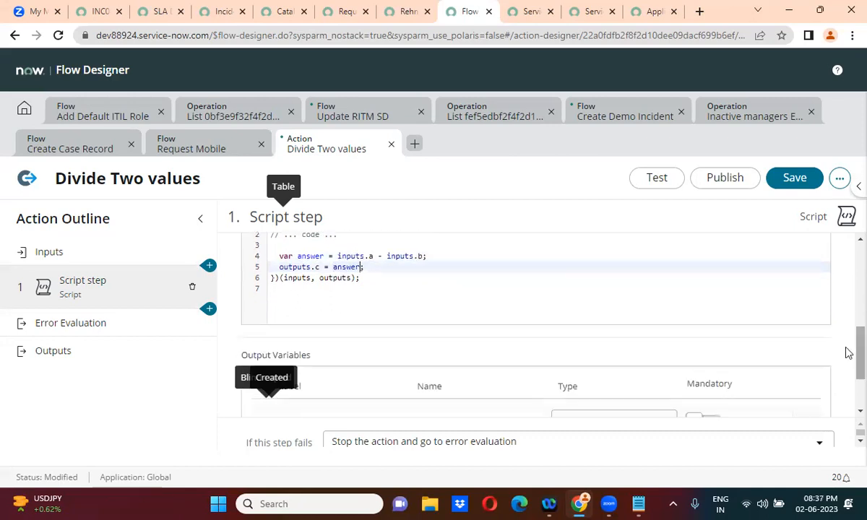
Step: Create an action output for the action with the label C and the name c
click(162, 347)
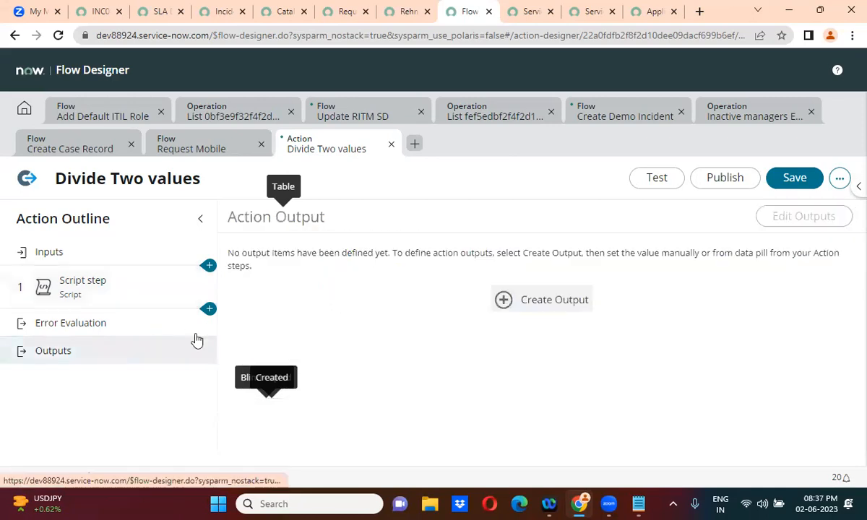
click(551, 300)
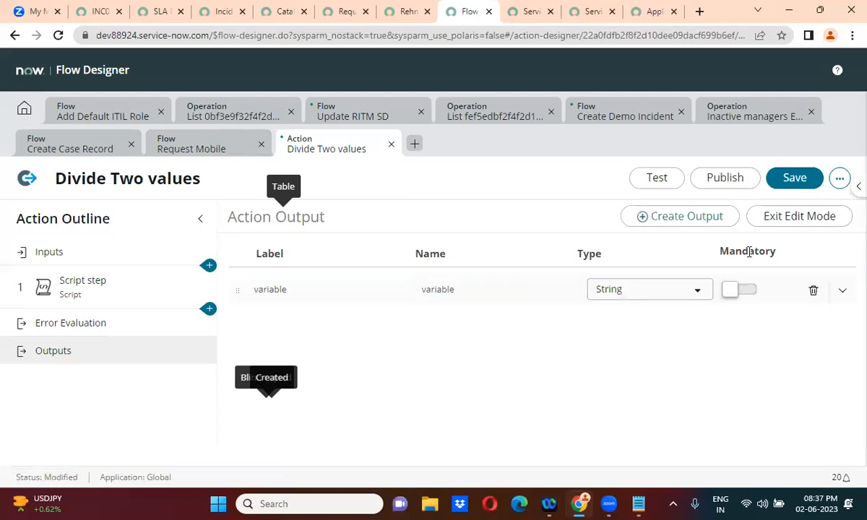
click(792, 219)
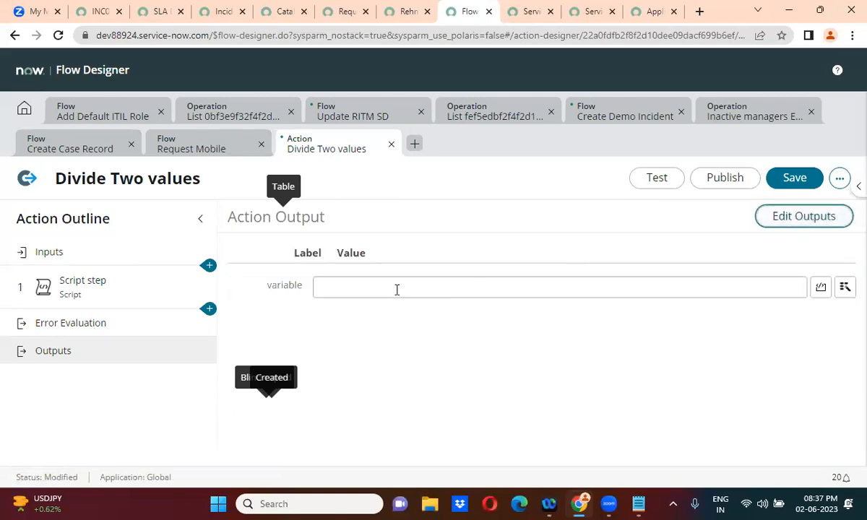
click(810, 217)
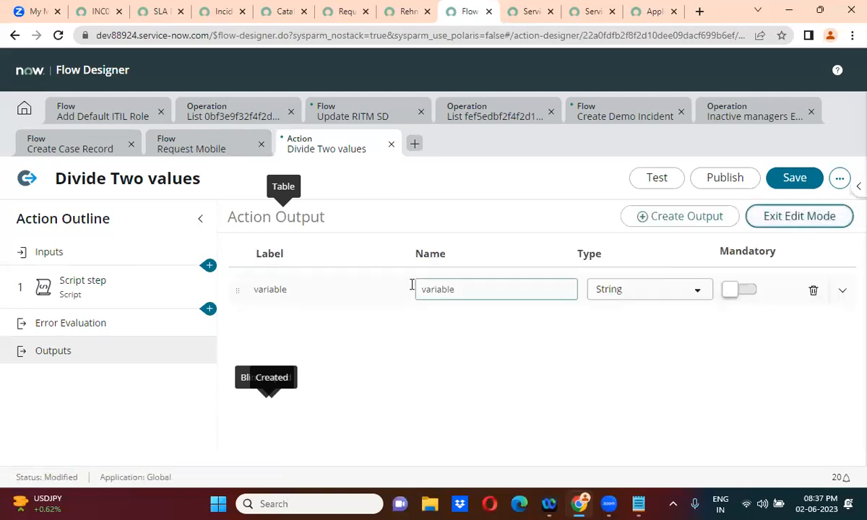
double_click(316, 293)
text(C)
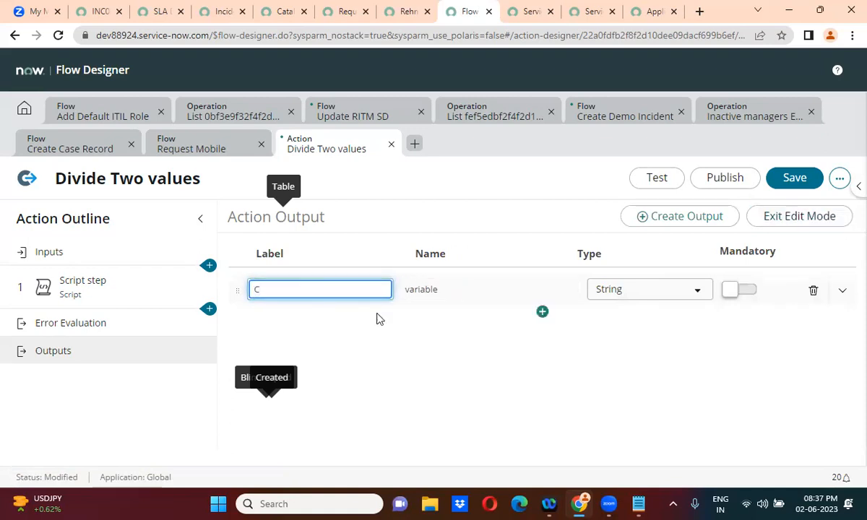
click(379, 320)
click(460, 290)
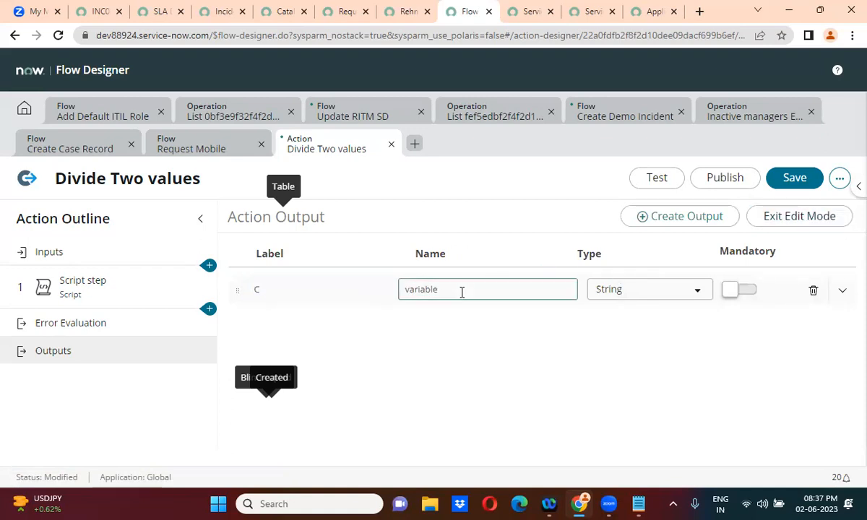
double_click(462, 292)
text(c)
click(464, 309)
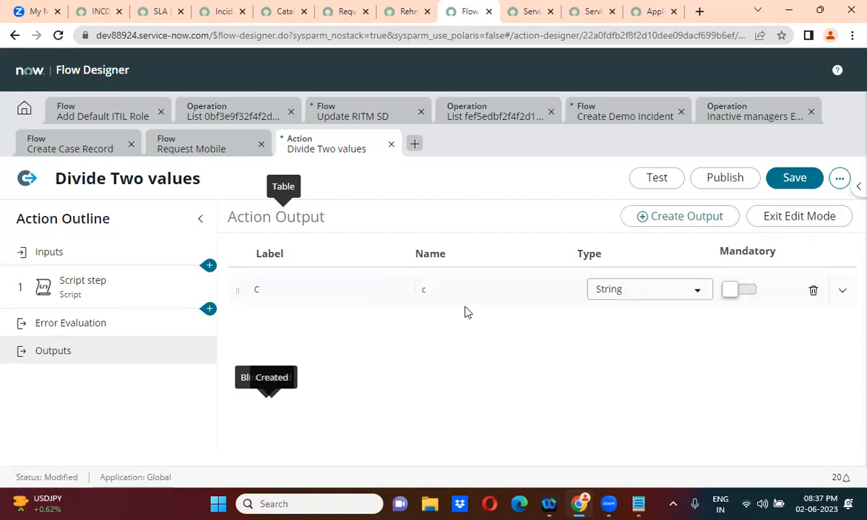
Step: Set the type of action output C to Integer and finish editing the output definitions
click(624, 285)
text(inte)
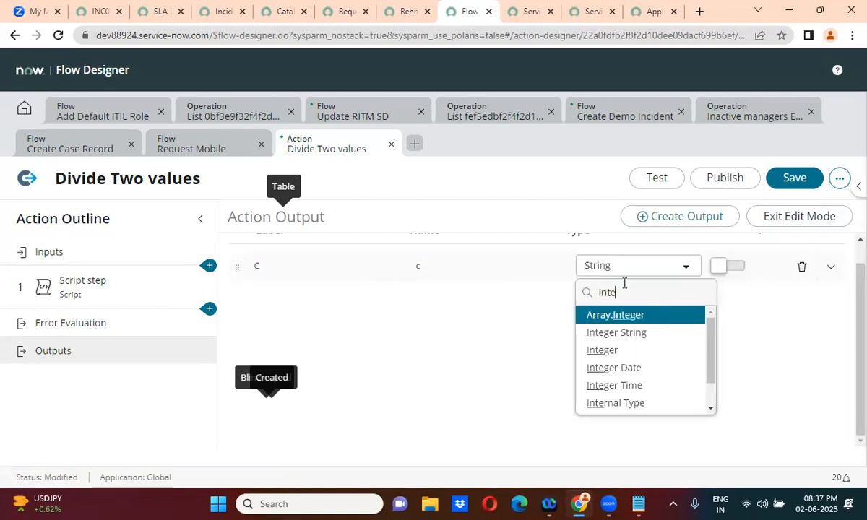
click(633, 353)
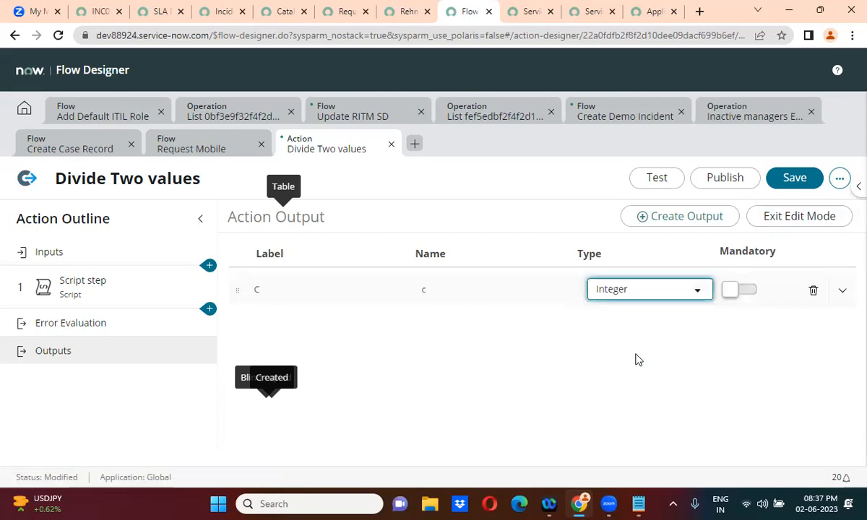
click(748, 216)
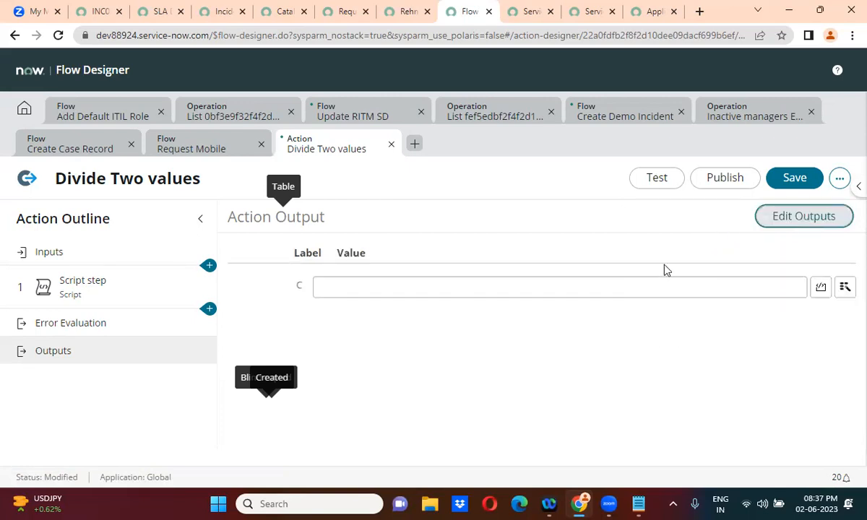
Step: Map the value of action output C to the Script step's output variable c
click(845, 287)
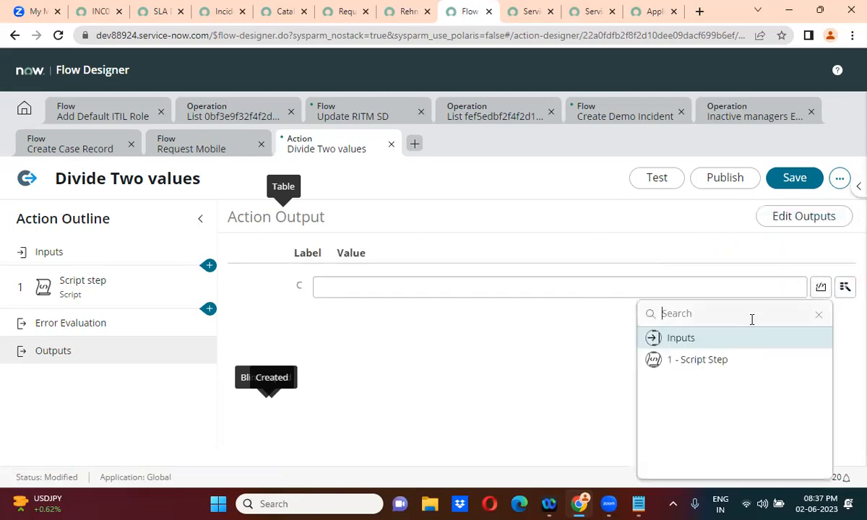
click(714, 359)
click(676, 343)
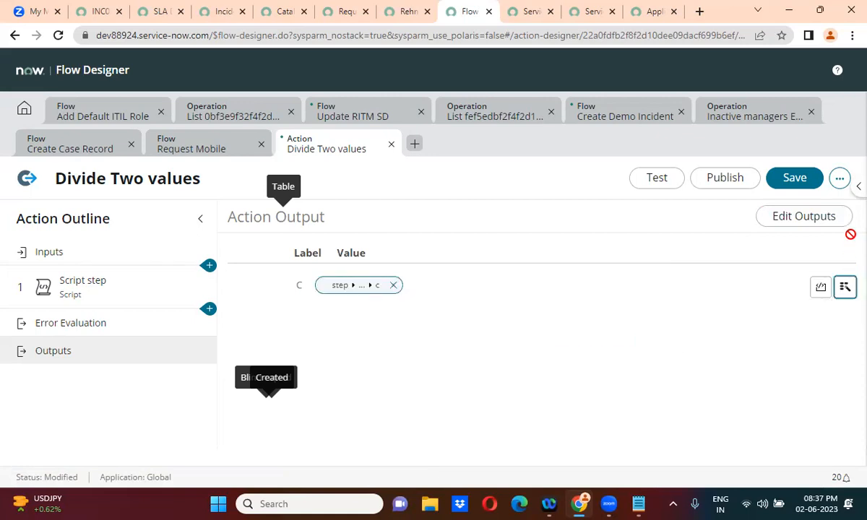
Step: Save the Divide Two values action and publish it
click(795, 178)
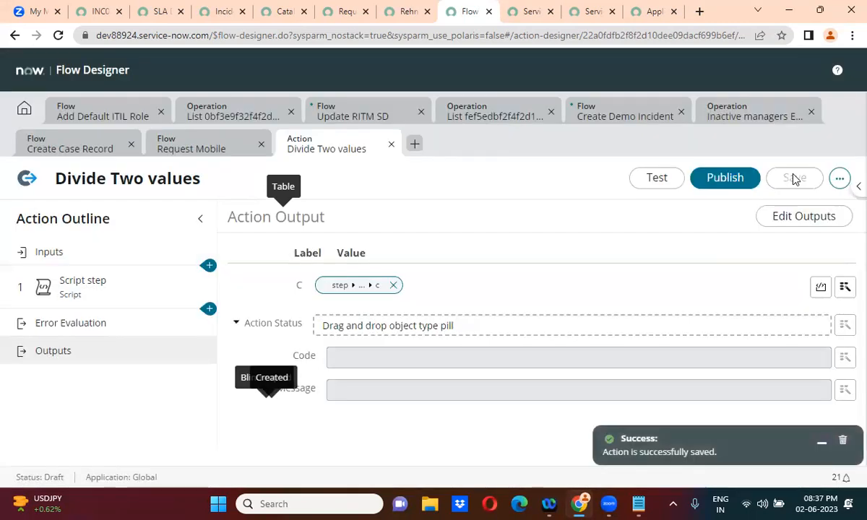
click(725, 178)
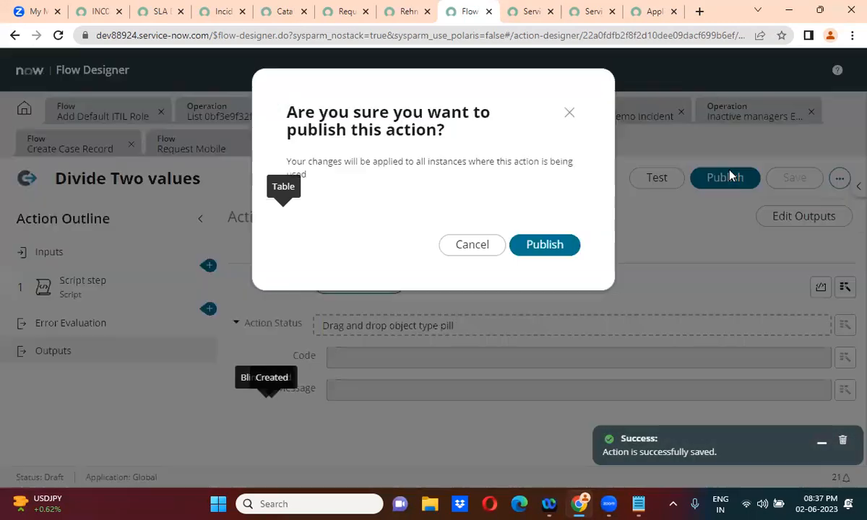
click(545, 244)
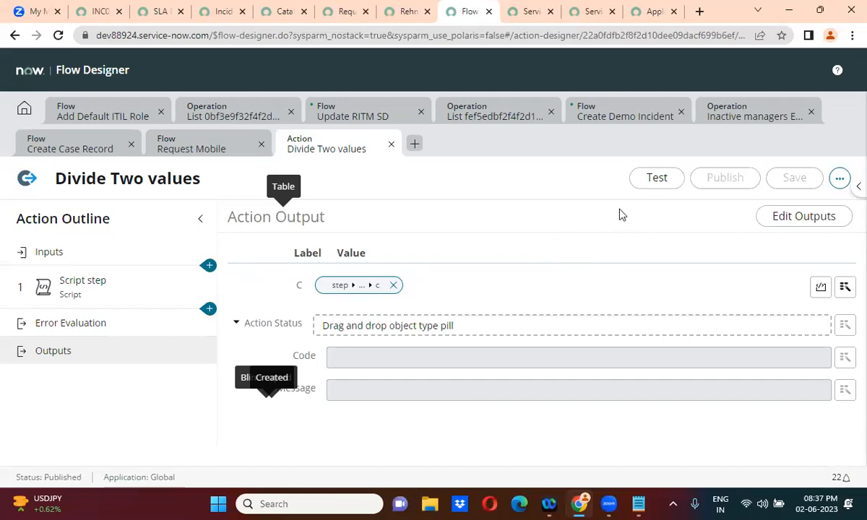
Step: Run a test of the Divide Two values action with A set to 7 and B set to 3
click(660, 178)
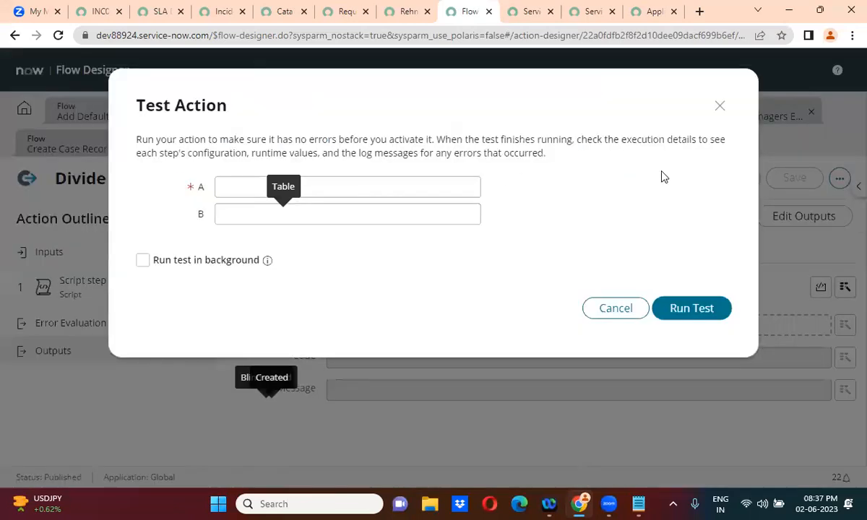
click(242, 186)
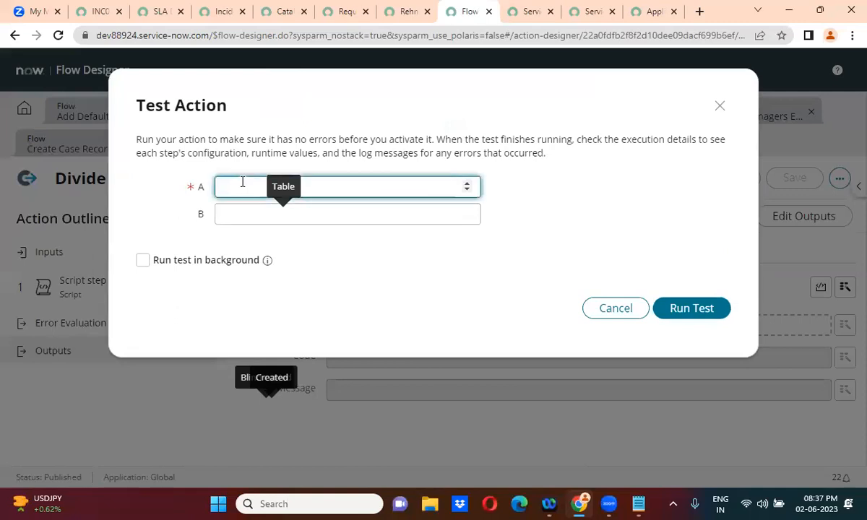
text(7)
click(245, 208)
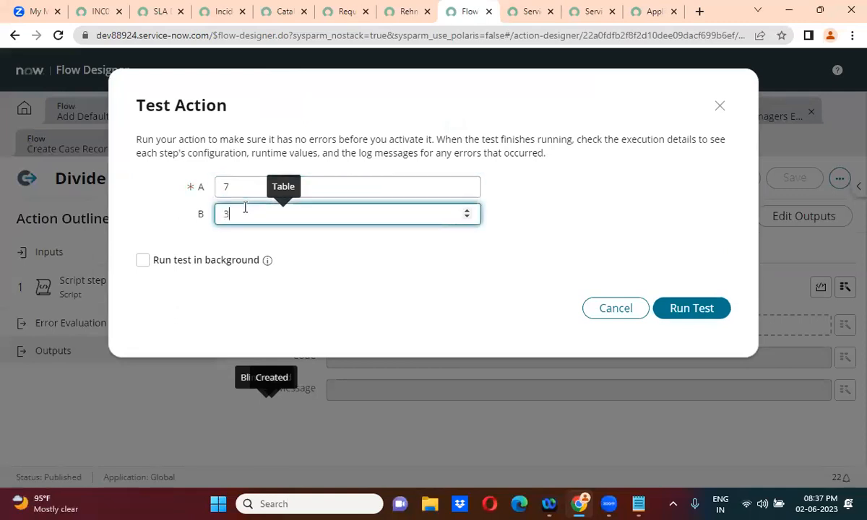
click(544, 207)
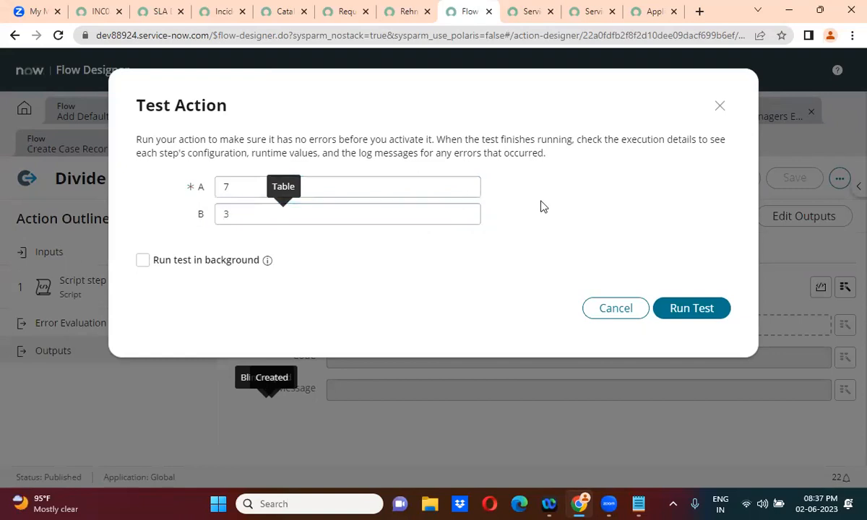
click(692, 307)
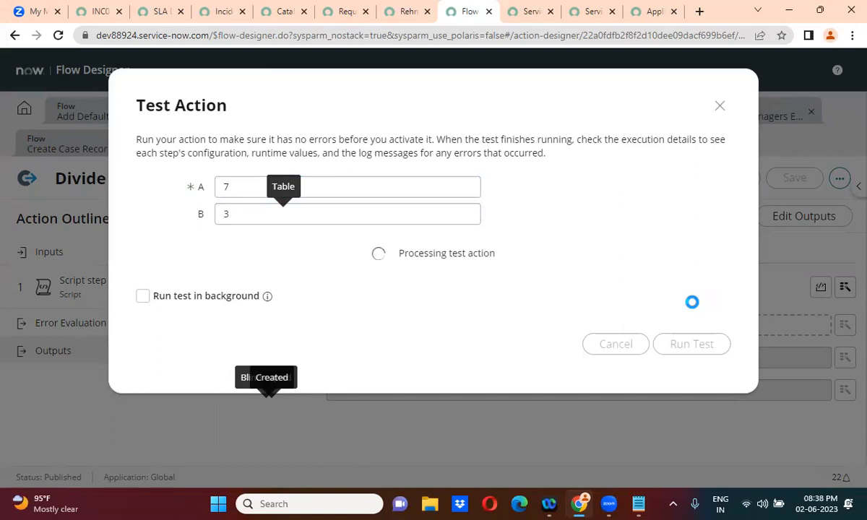
Step: Open the test run's execution details and check the runtime value of output C
click(517, 265)
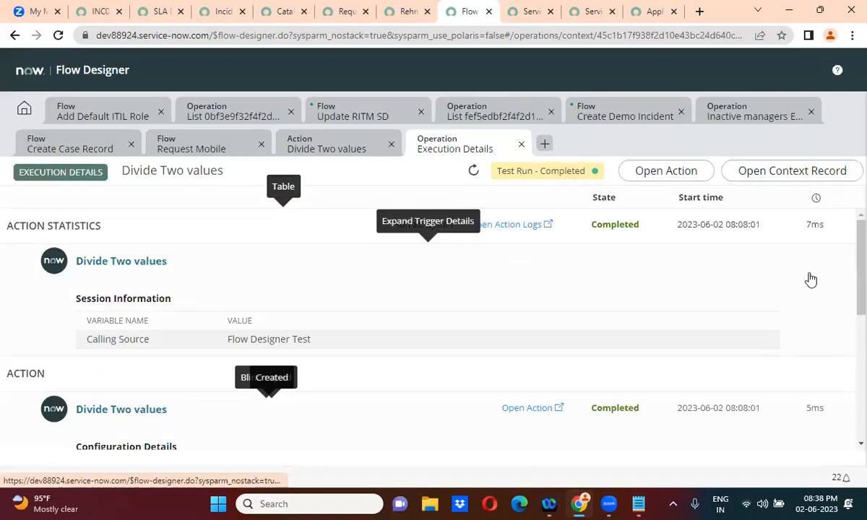
drag(855, 243, 850, 346)
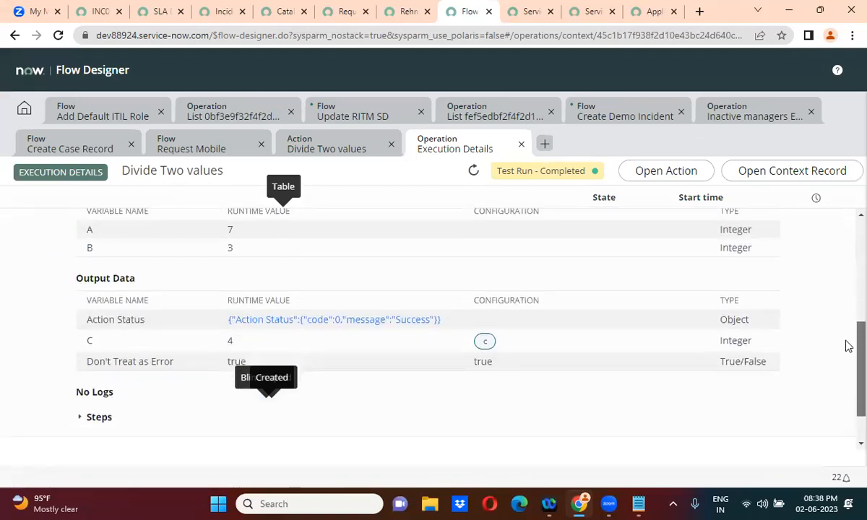
double_click(230, 341)
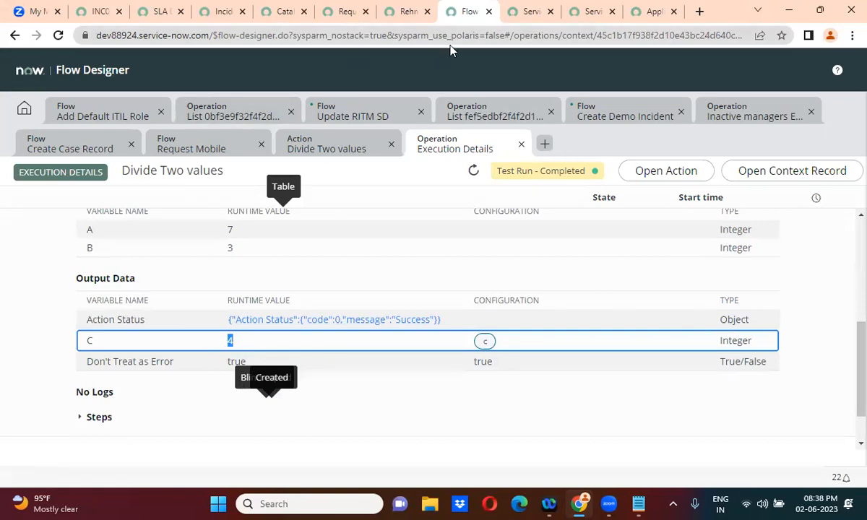
Step: Switch to the Add Default ITIL Role flow and finish editing its User Created trigger
click(107, 120)
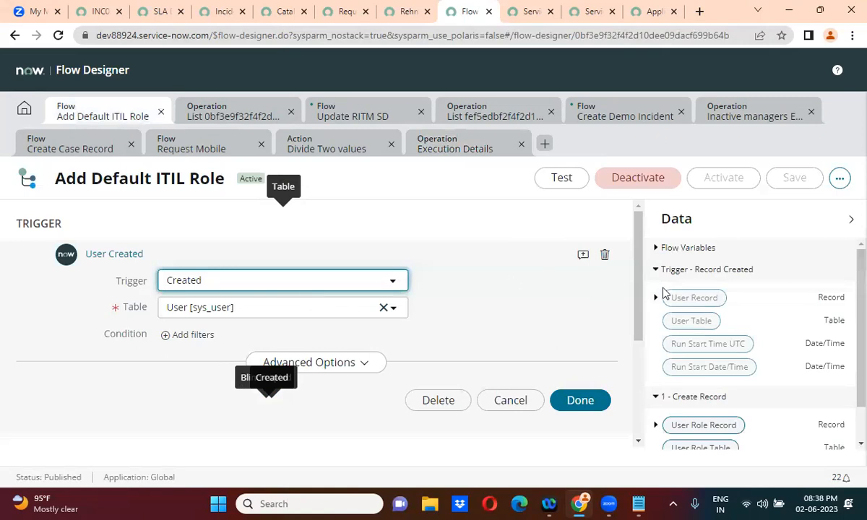
click(586, 401)
drag(641, 352, 641, 391)
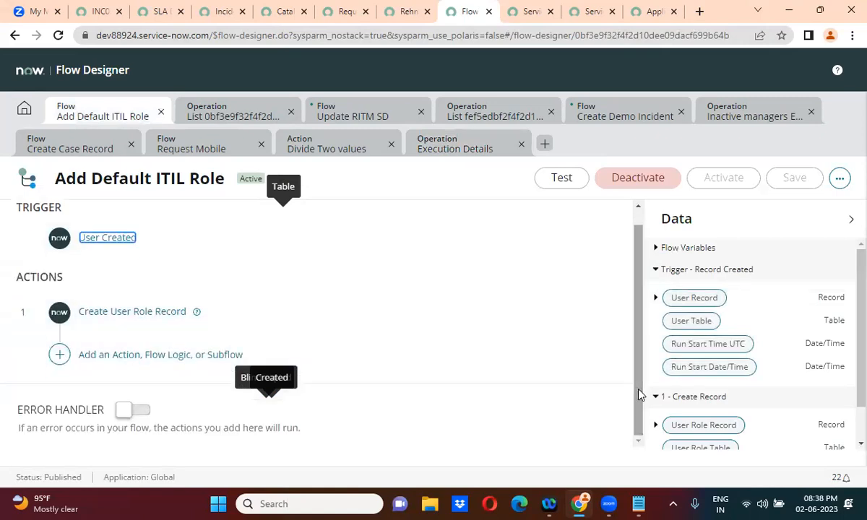
Step: Find the Global action Divide Two values with the search term divide and add it after the Create User Role Record action
click(60, 354)
click(122, 353)
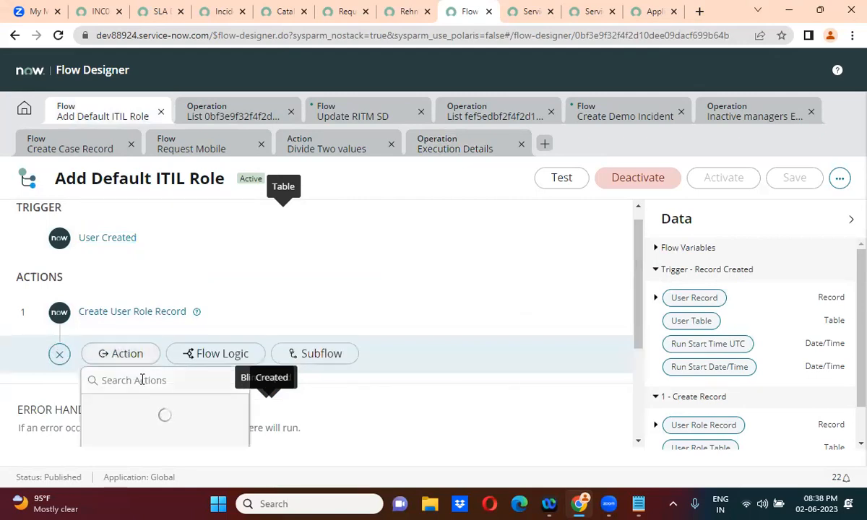
text(d)
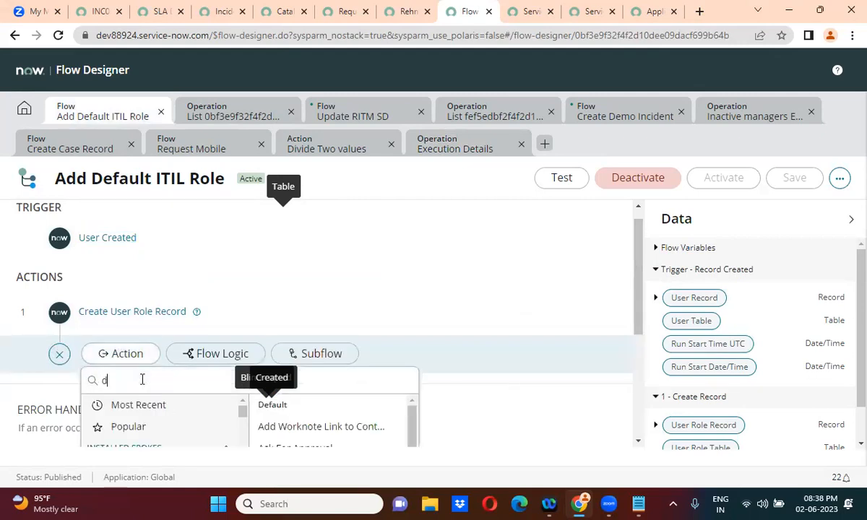
text(ivide)
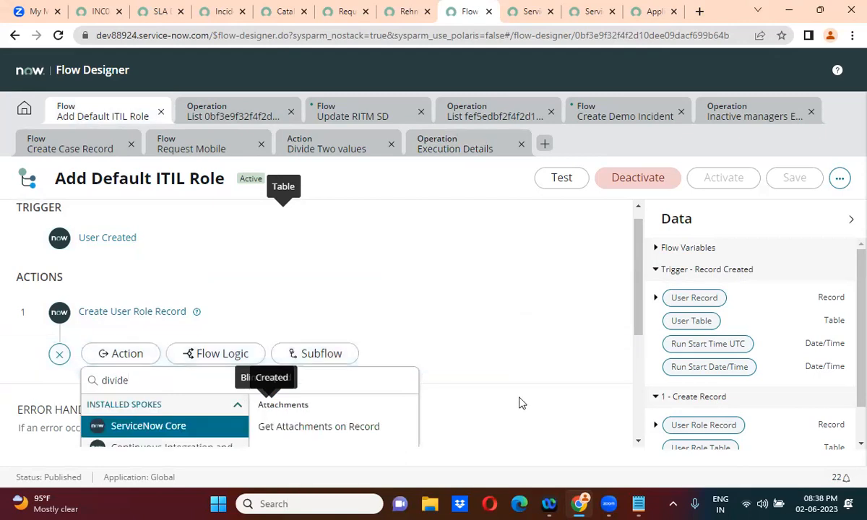
scroll(640, 312, down, 2)
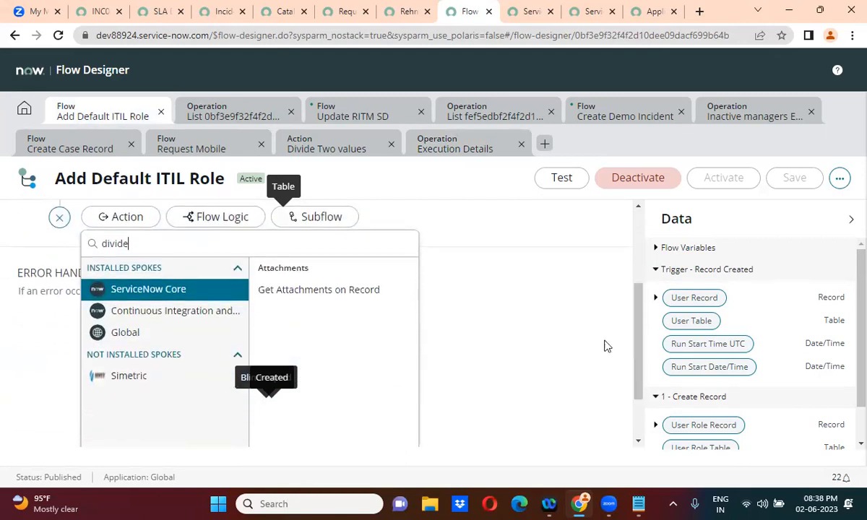
click(152, 333)
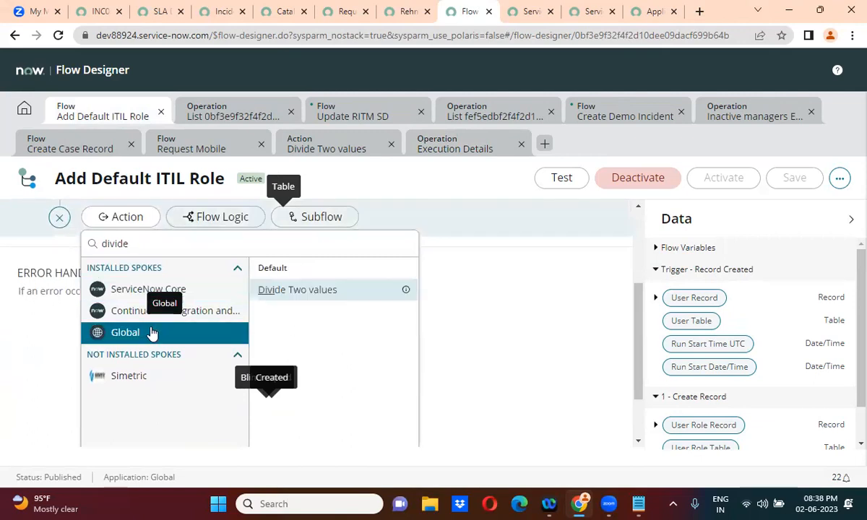
click(322, 296)
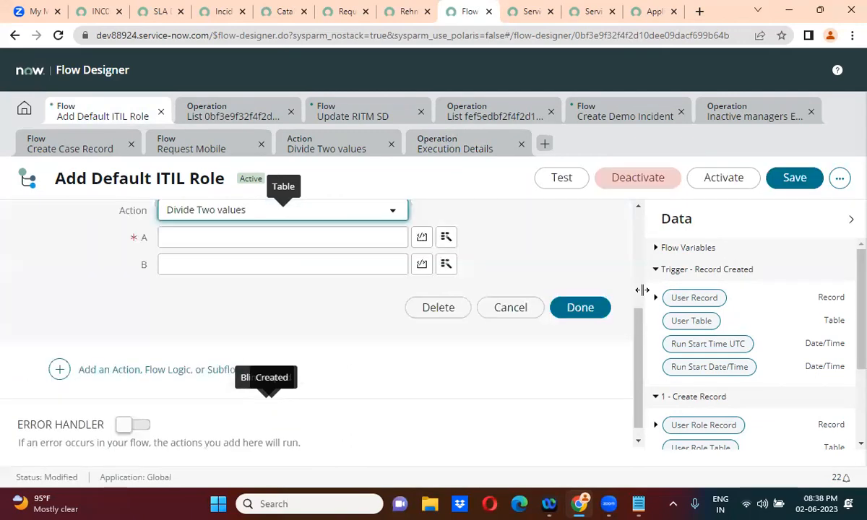
scroll(641, 345, up, 1)
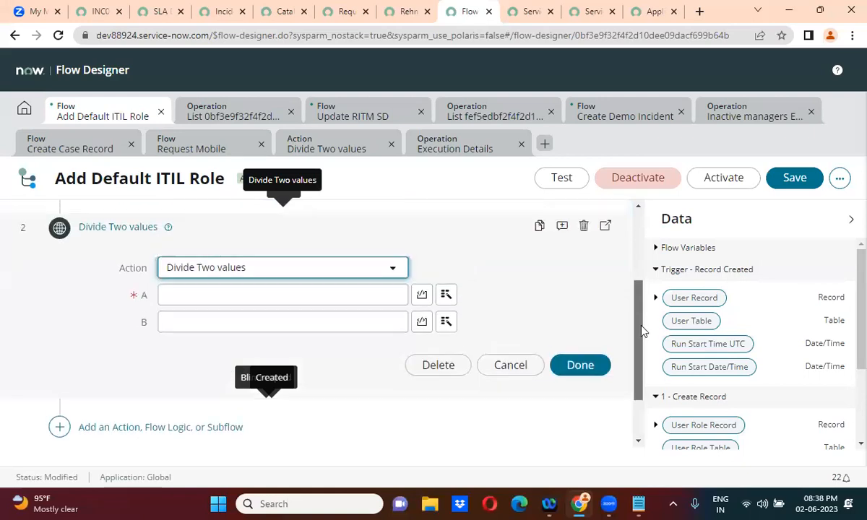
Step: Set the Divide Two values action's inputs A to 7 and B to 6 and finish editing the action
click(258, 294)
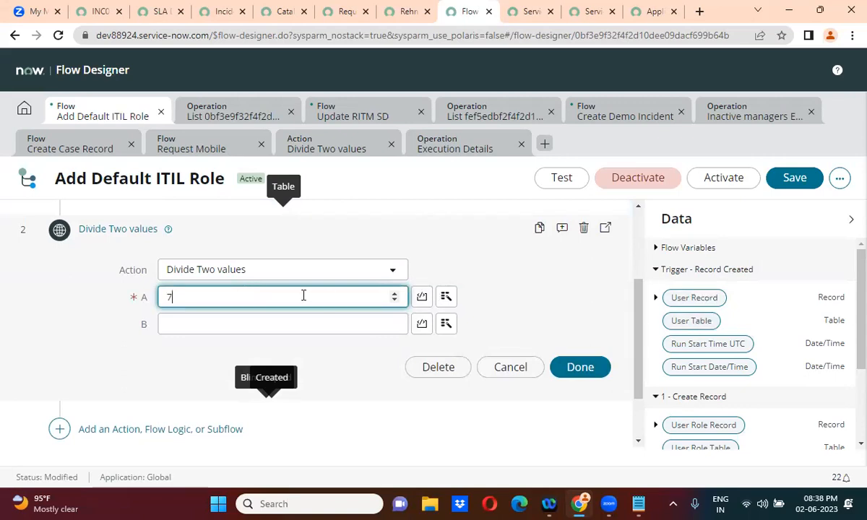
text(7)
click(273, 318)
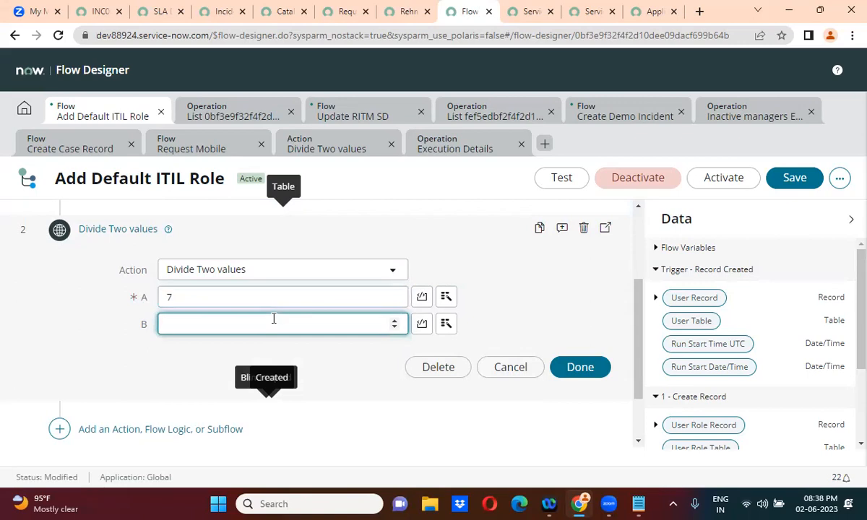
text(6)
click(563, 369)
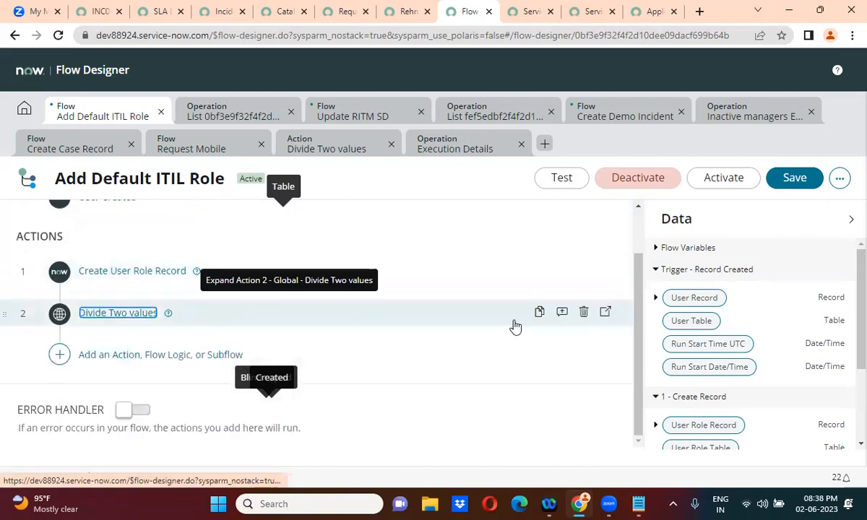
scroll(846, 362, down, 2)
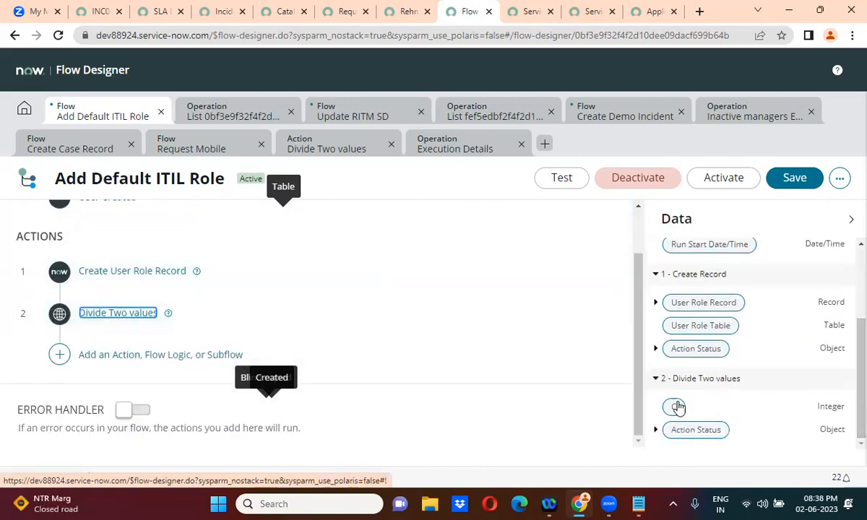